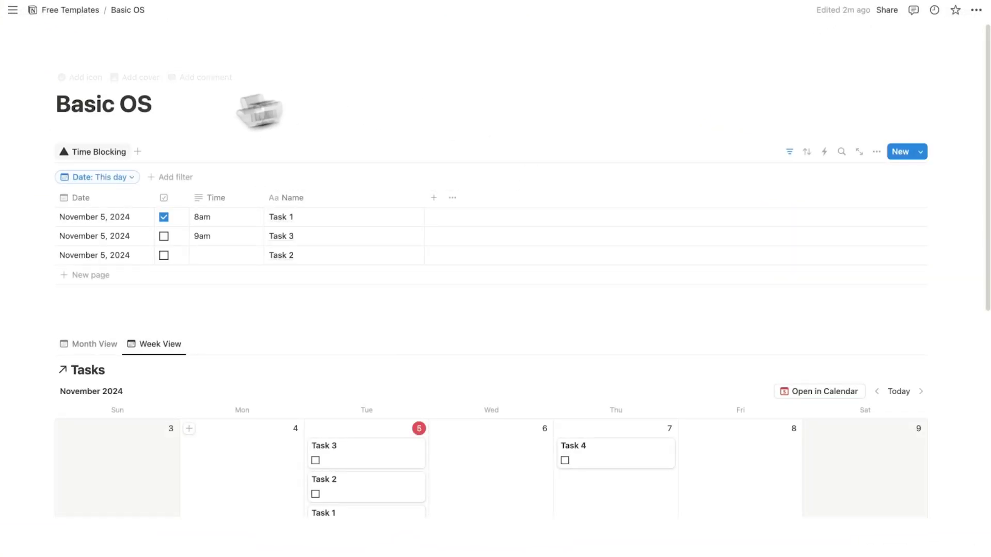
{"action": "scroll", "coordinate": [277, 184], "scroll_direction": "down", "scroll_amount": 7}
{"action": "scroll", "coordinate": [284, 232], "scroll_direction": "up", "scroll_amount": 5}
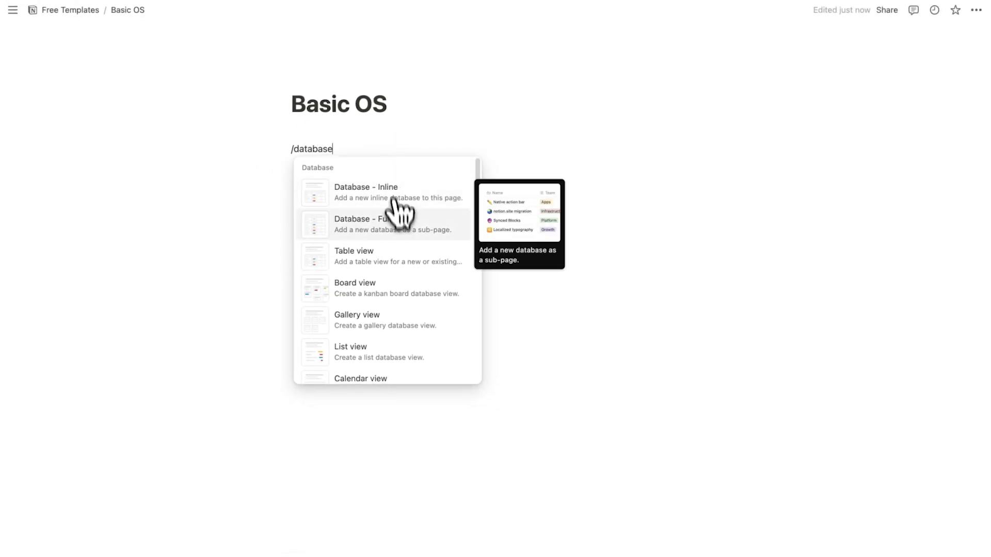
Create a table database titled Tasks and rename its view to Tasks with a filled-circle icon
{"action": "left_click", "coordinate": [401, 258]}
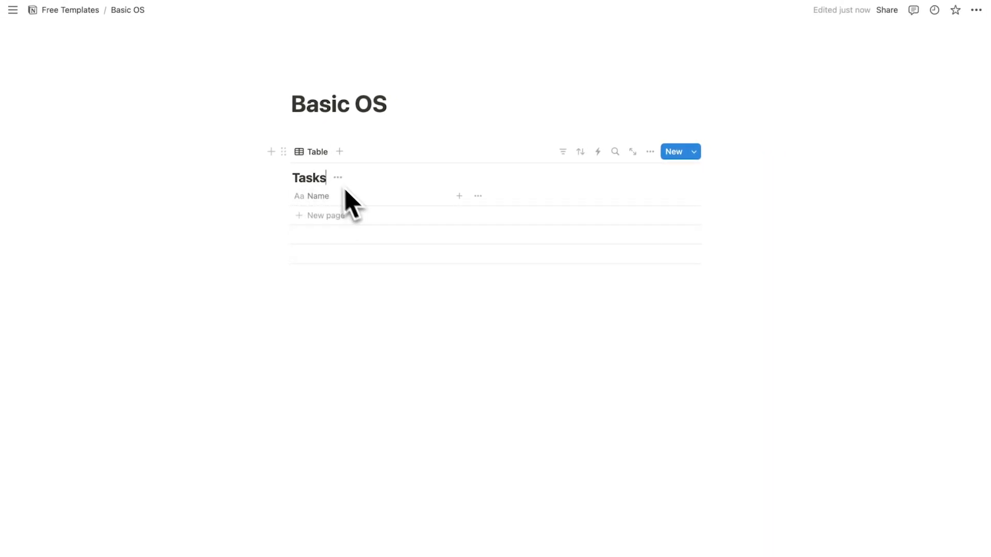
{"action": "left_click", "coordinate": [313, 155]}
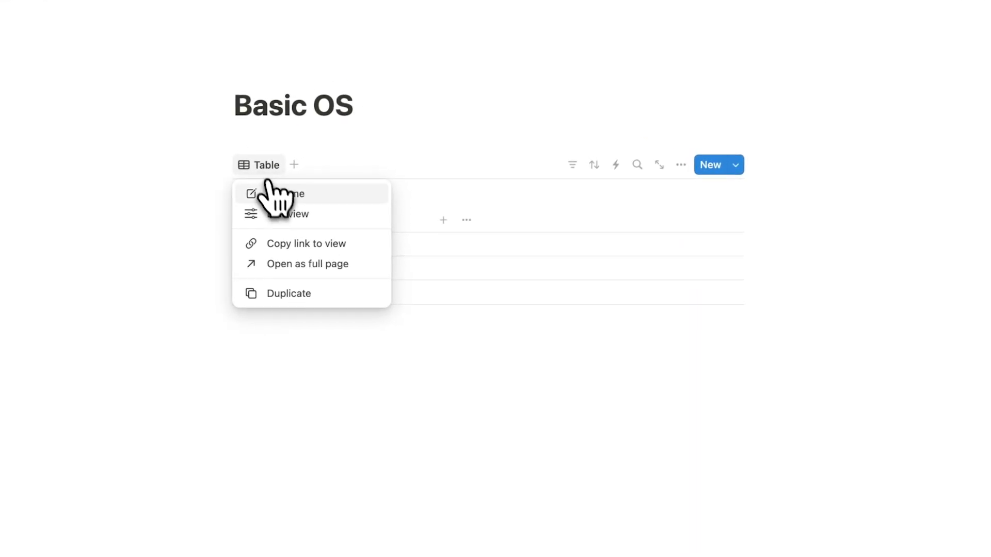
{"action": "left_click", "coordinate": [323, 175]}
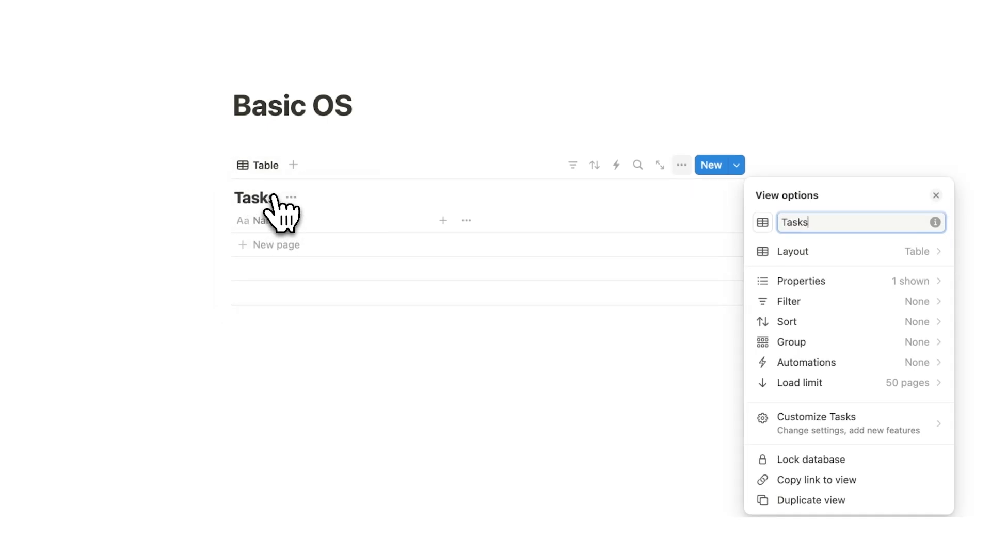
{"action": "key", "text": "Return"}
{"action": "left_click", "coordinate": [703, 202]}
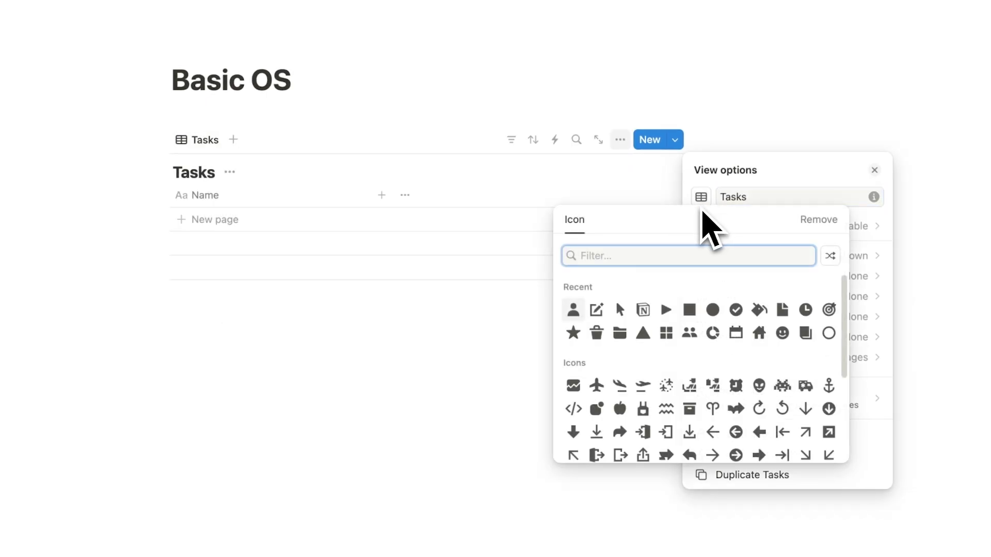
{"action": "left_click", "coordinate": [712, 308]}
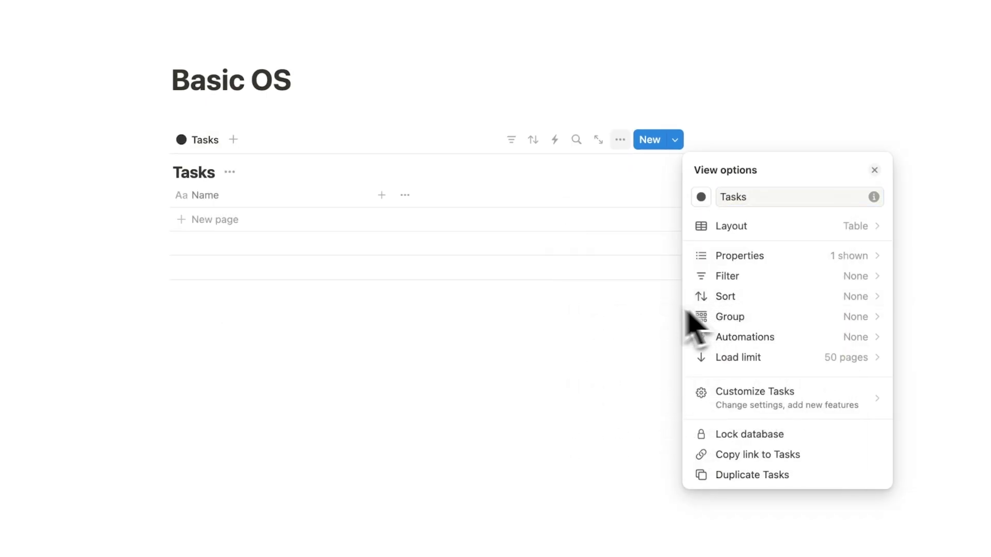
{"action": "left_click", "coordinate": [552, 344]}
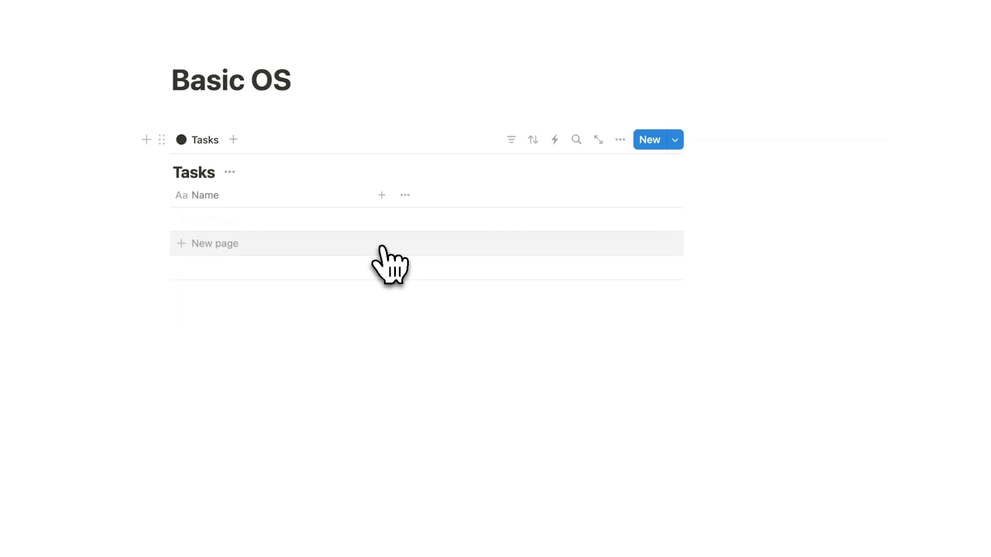
Add an unnamed checkbox column and move it before the Name column
{"action": "left_click", "coordinate": [382, 195]}
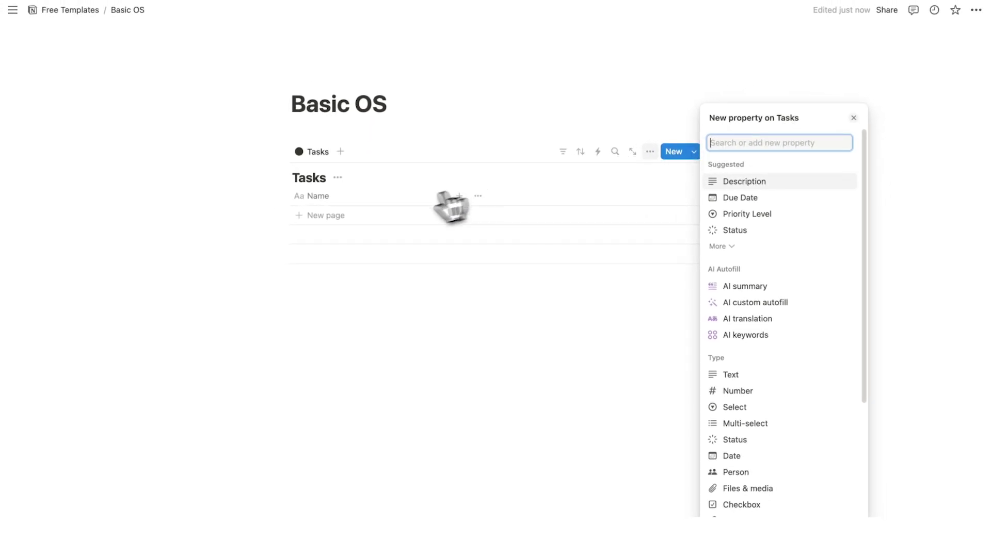
{"action": "scroll", "coordinate": [778, 176], "scroll_direction": "down", "scroll_amount": 4}
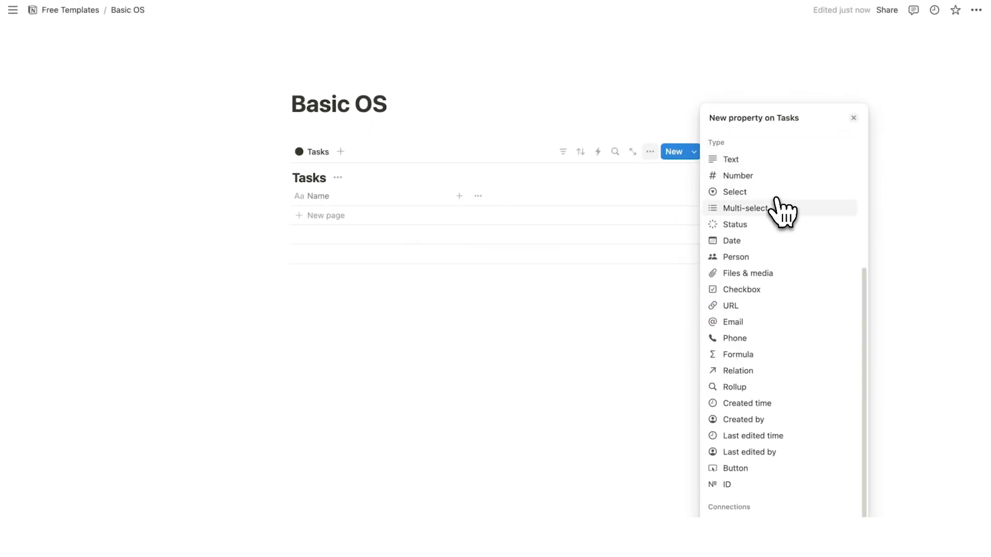
{"action": "left_click", "coordinate": [778, 289]}
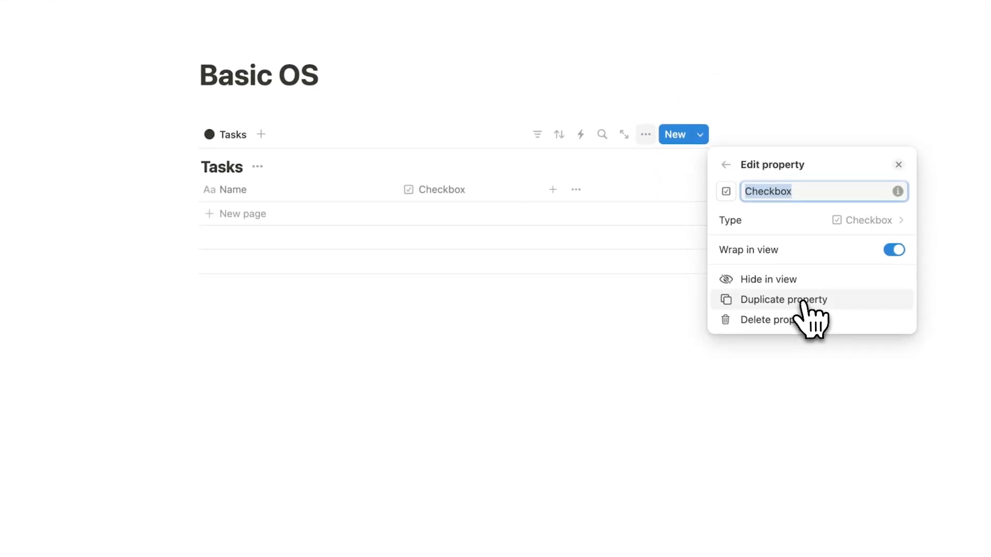
{"action": "key", "text": "BackSpace"}
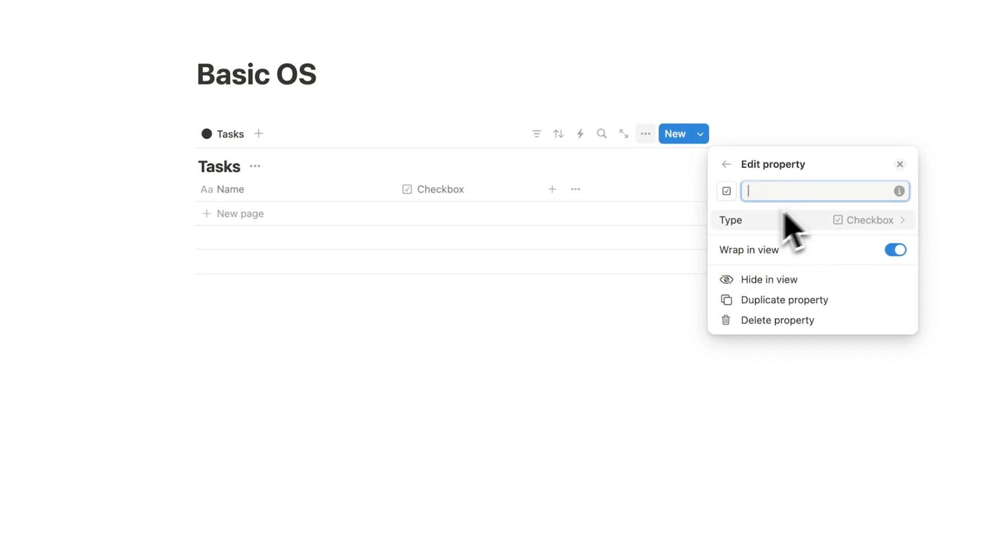
{"action": "left_click", "coordinate": [546, 314]}
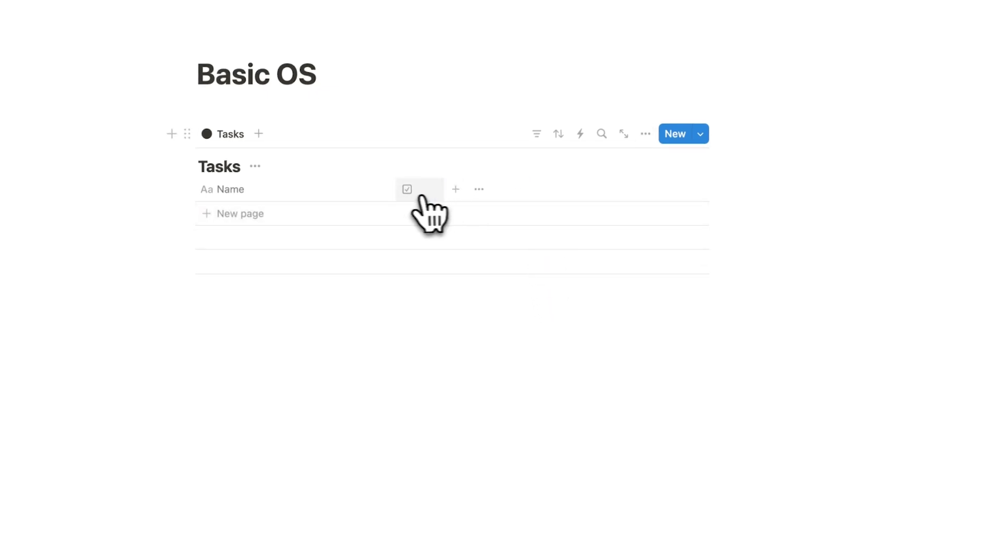
{"action": "left_click_drag", "start_coordinate": [418, 196], "coordinate": [239, 192]}
Add a first row named Task 1
{"action": "left_click", "coordinate": [345, 227]}
{"action": "type", "text": "Task"}
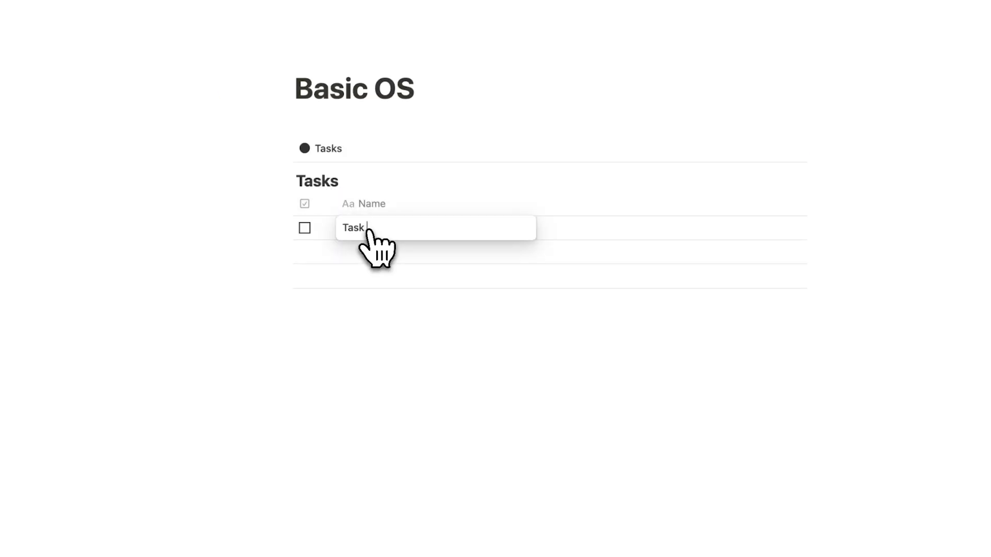
{"action": "type", "text": " 1"}
{"action": "key", "text": "Return"}
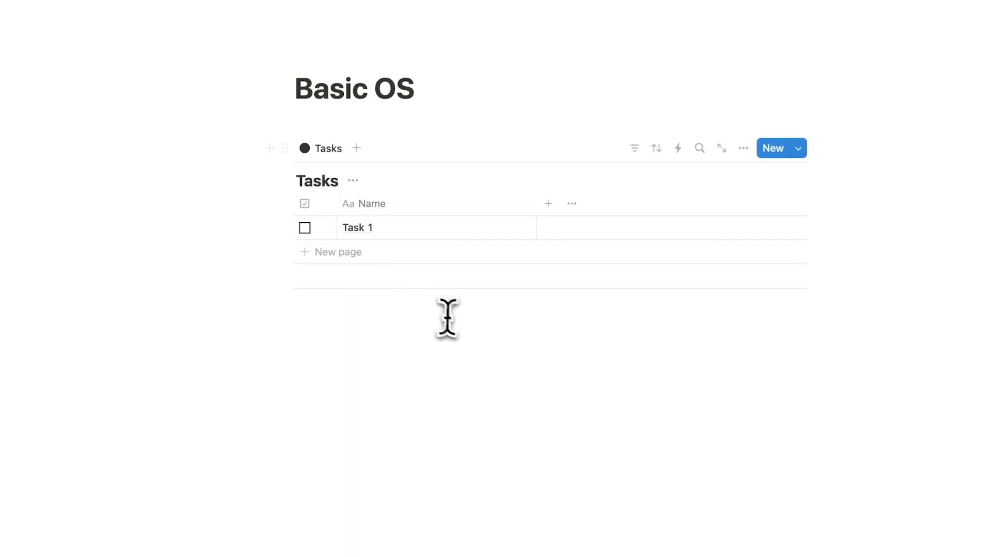
Insert a /cale calendar view block above the table, linked to the Tasks database
{"action": "left_click", "coordinate": [339, 130]}
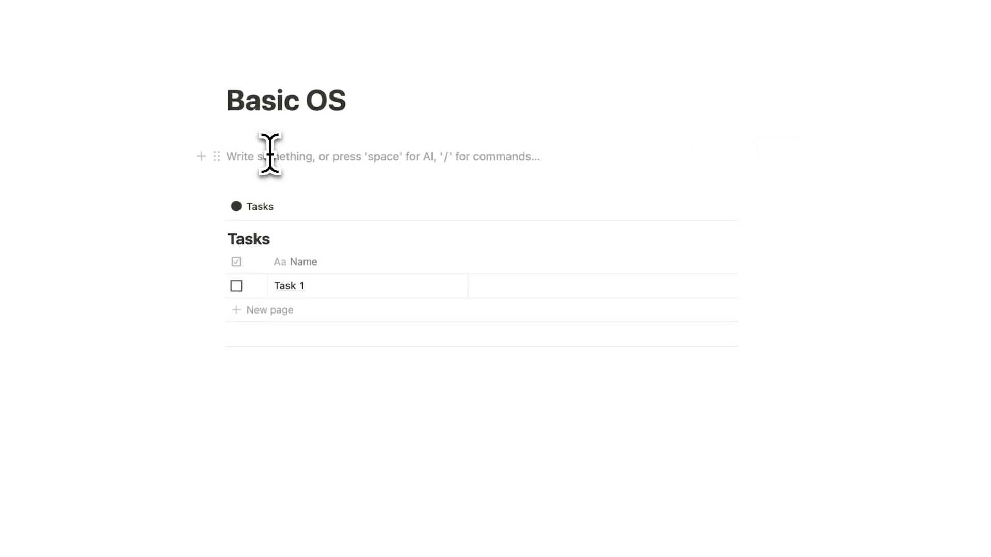
{"action": "type", "text": "/cale"}
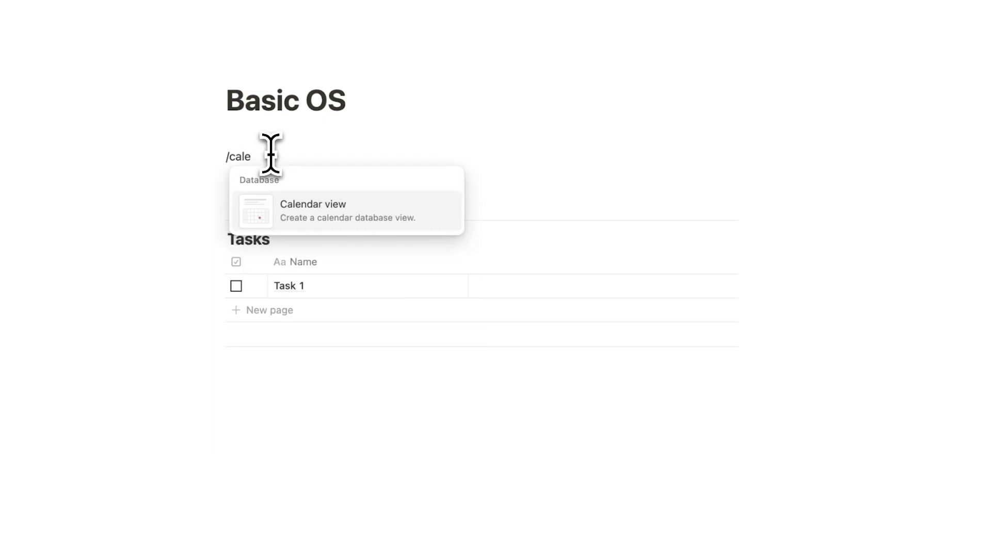
{"action": "left_click", "coordinate": [305, 210]}
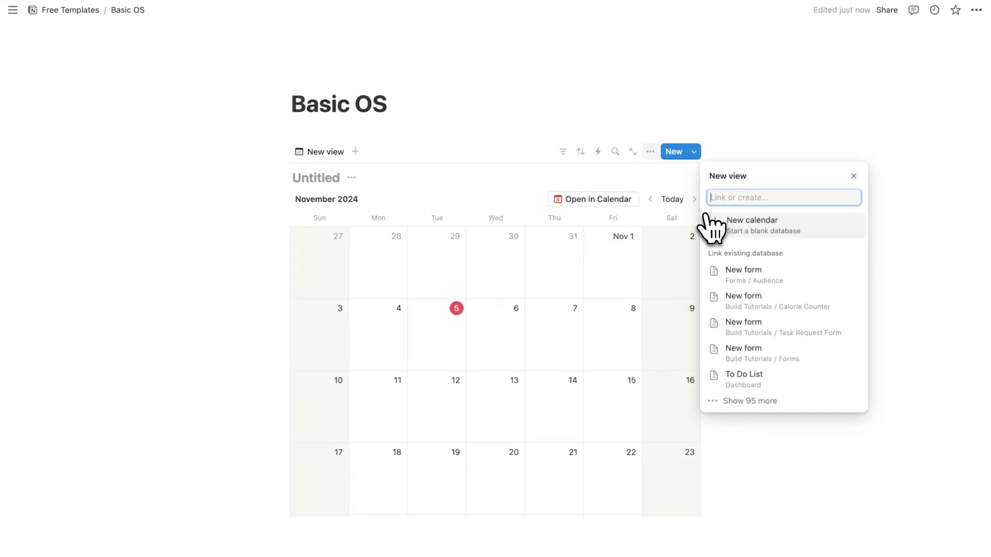
{"action": "type", "text": "Tasks"}
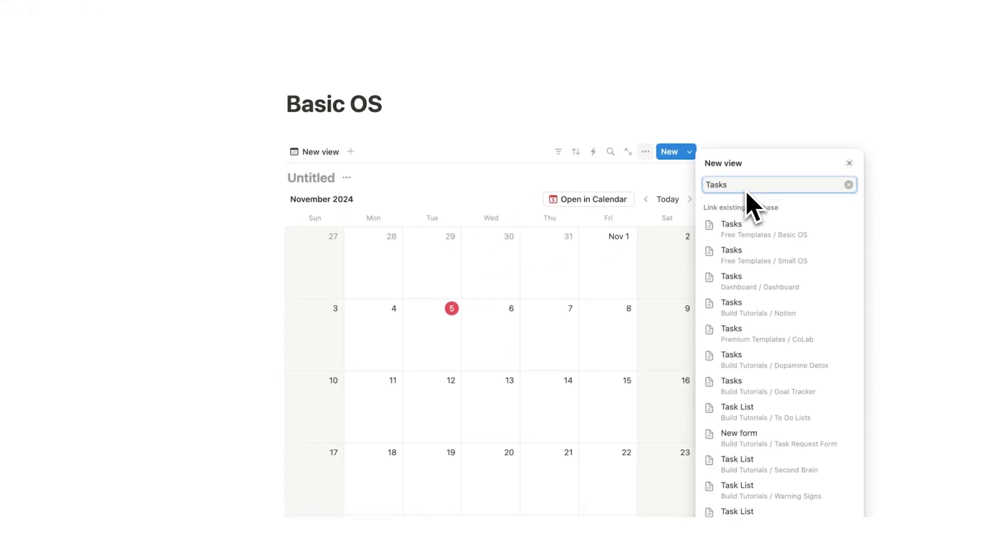
{"action": "left_click", "coordinate": [759, 232]}
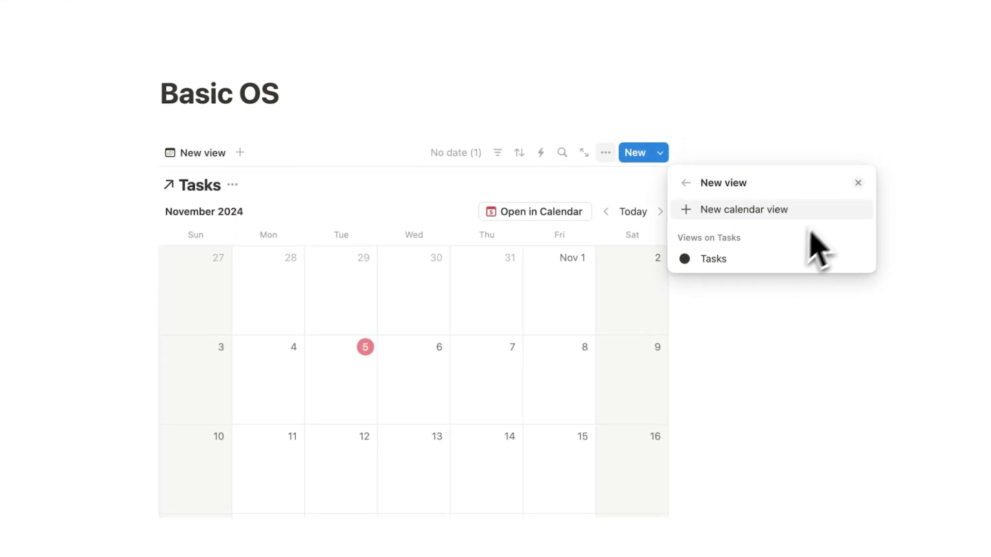
{"action": "left_click", "coordinate": [847, 173]}
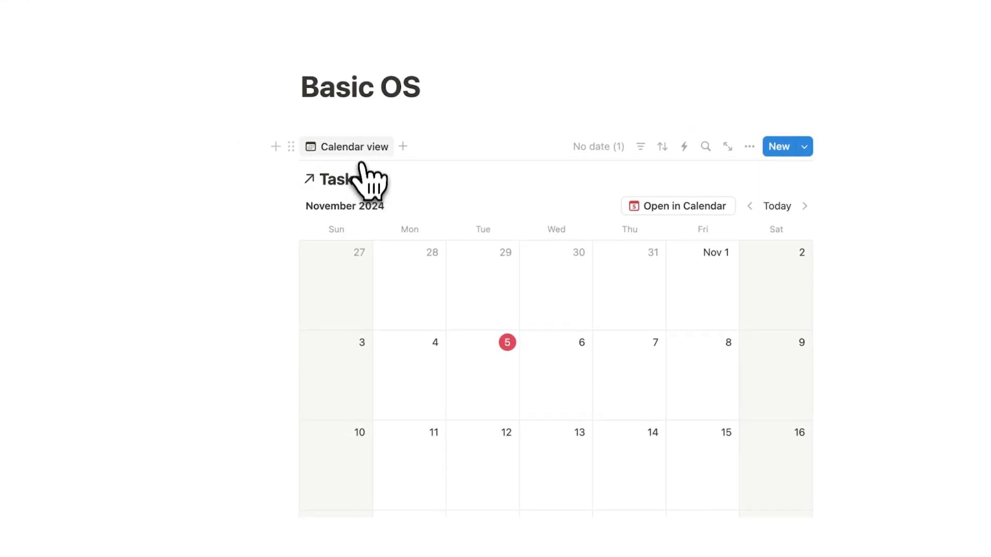
Turn on Full width for the Basic OS page
{"action": "scroll", "coordinate": [392, 212], "scroll_direction": "down", "scroll_amount": 7}
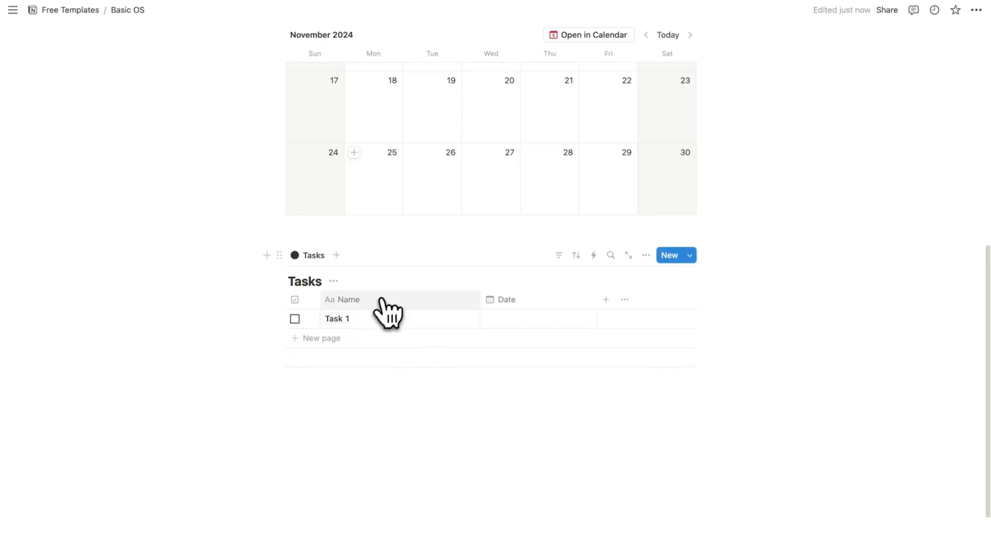
{"action": "scroll", "coordinate": [822, 150], "scroll_direction": "up", "scroll_amount": 7}
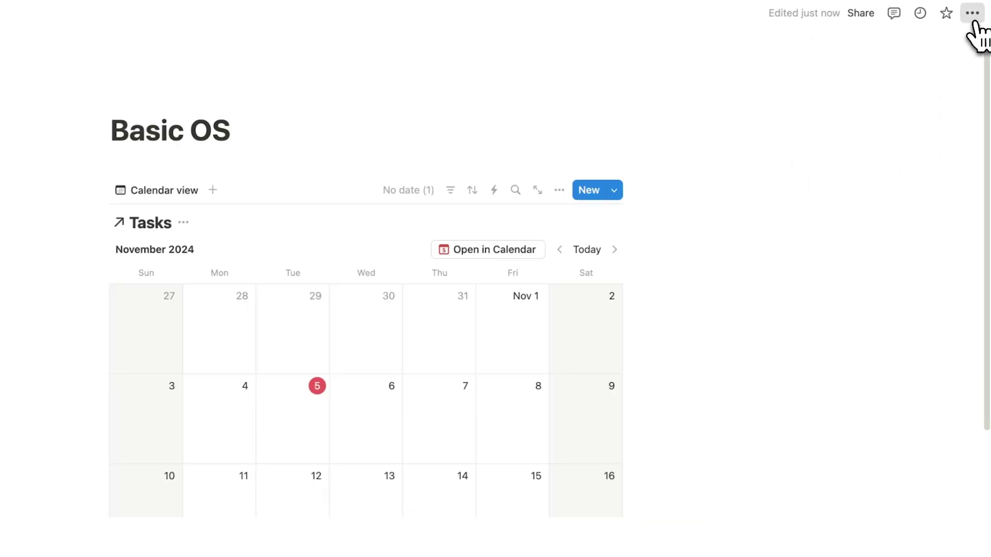
{"action": "left_click", "coordinate": [972, 13]}
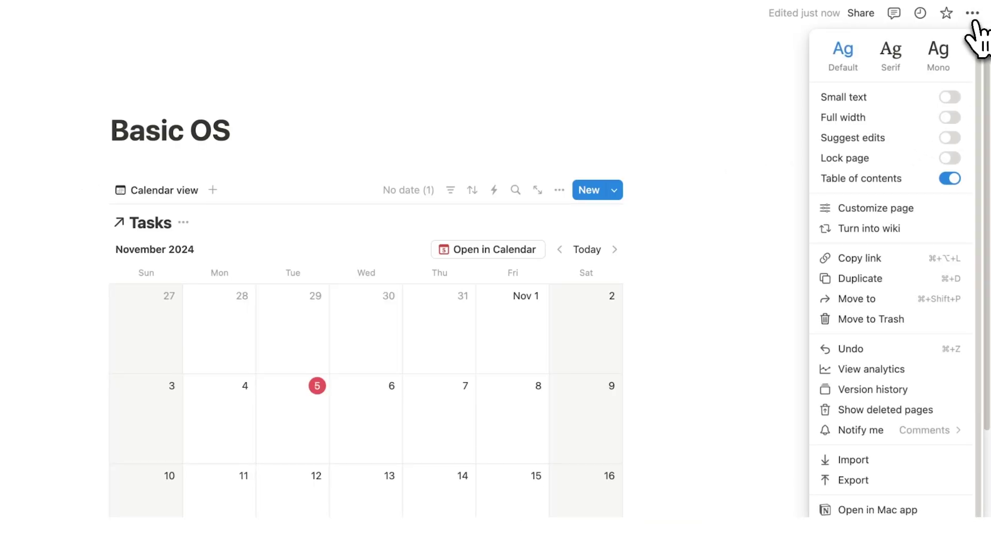
{"action": "left_click", "coordinate": [952, 118]}
{"action": "left_click", "coordinate": [531, 178]}
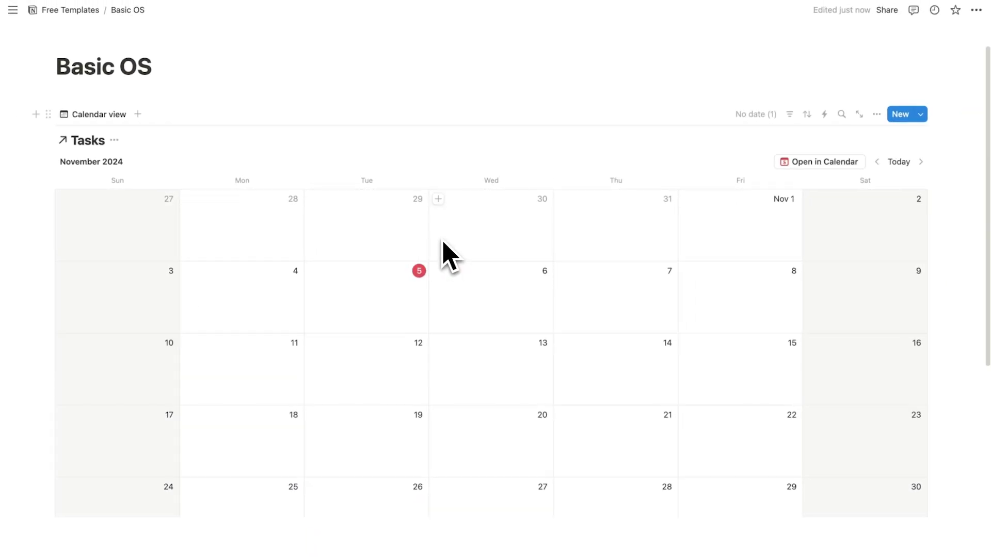
Move the Date column ahead of Name in the Tasks table
{"action": "scroll", "coordinate": [443, 244], "scroll_direction": "down", "scroll_amount": 1}
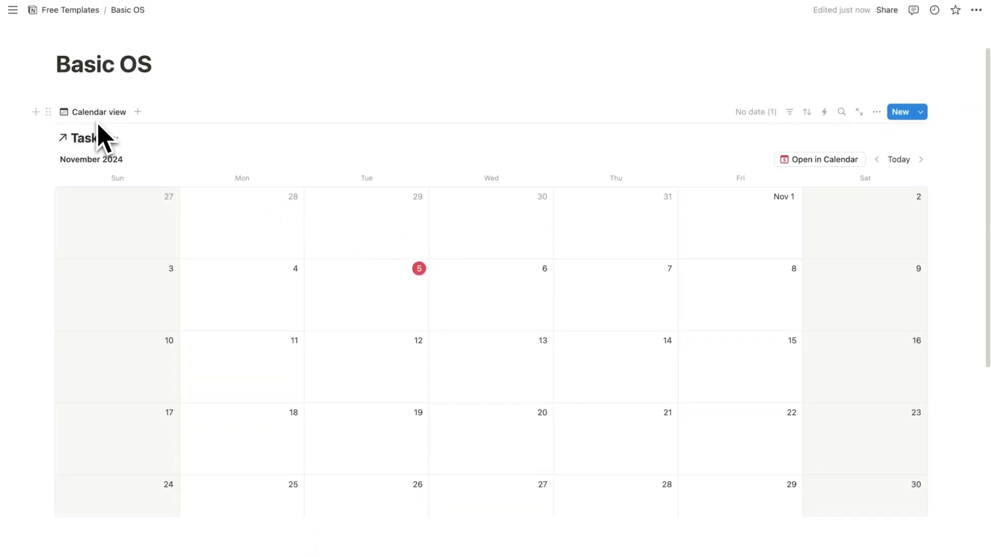
{"action": "scroll", "coordinate": [206, 161], "scroll_direction": "down", "scroll_amount": 6}
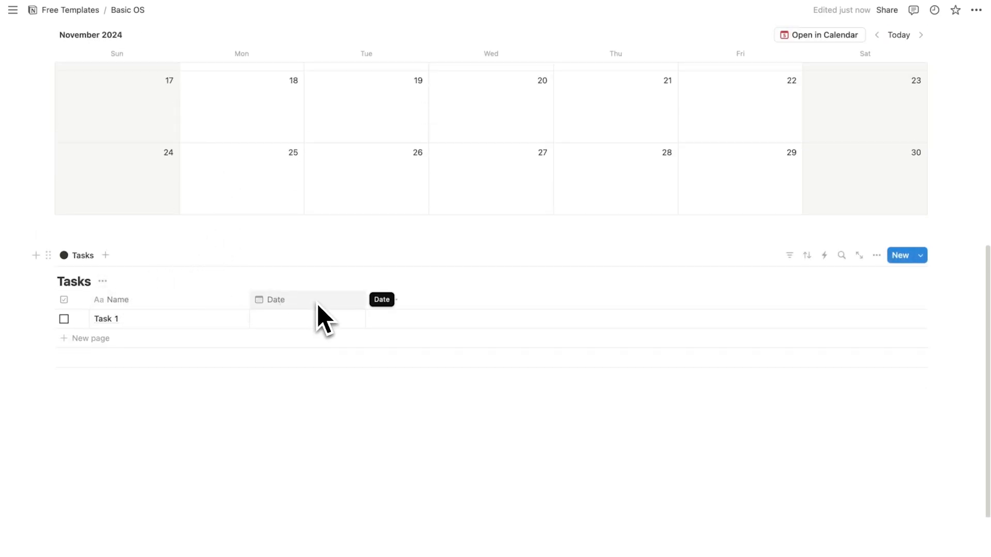
{"action": "scroll", "coordinate": [311, 304], "scroll_direction": "up", "scroll_amount": 7}
{"action": "scroll", "coordinate": [374, 235], "scroll_direction": "down", "scroll_amount": 7}
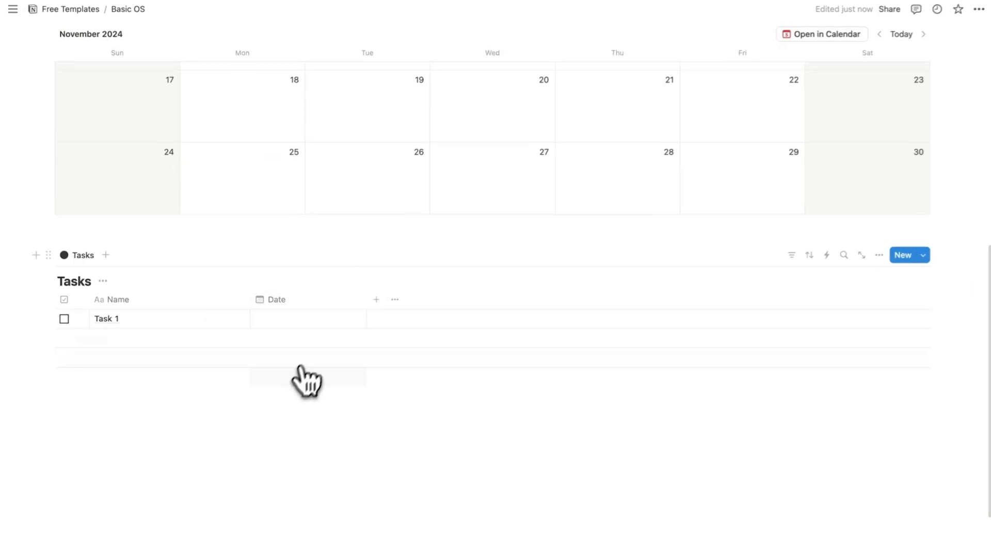
{"action": "left_click_drag", "start_coordinate": [302, 300], "coordinate": [171, 302]}
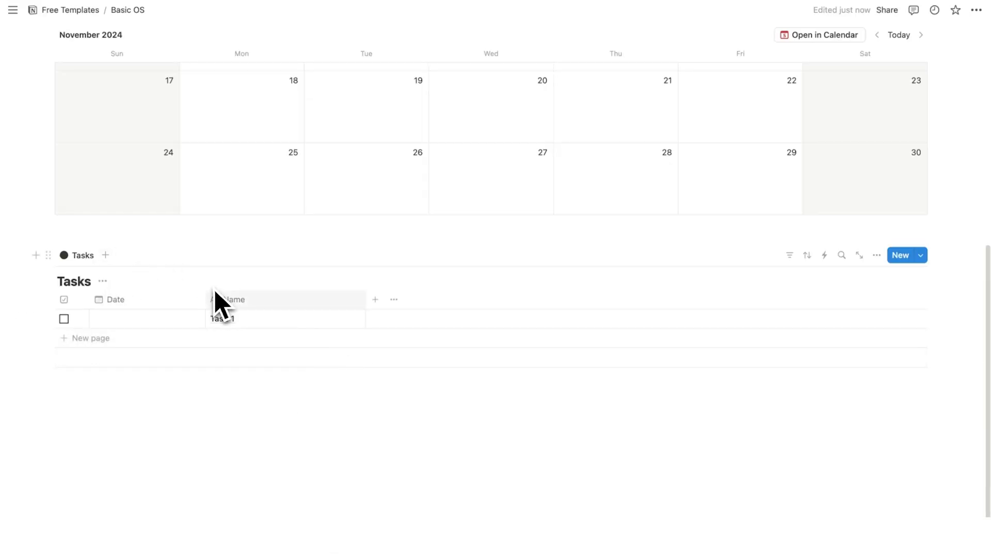
{"action": "scroll", "coordinate": [242, 320], "scroll_direction": "up", "scroll_amount": 6}
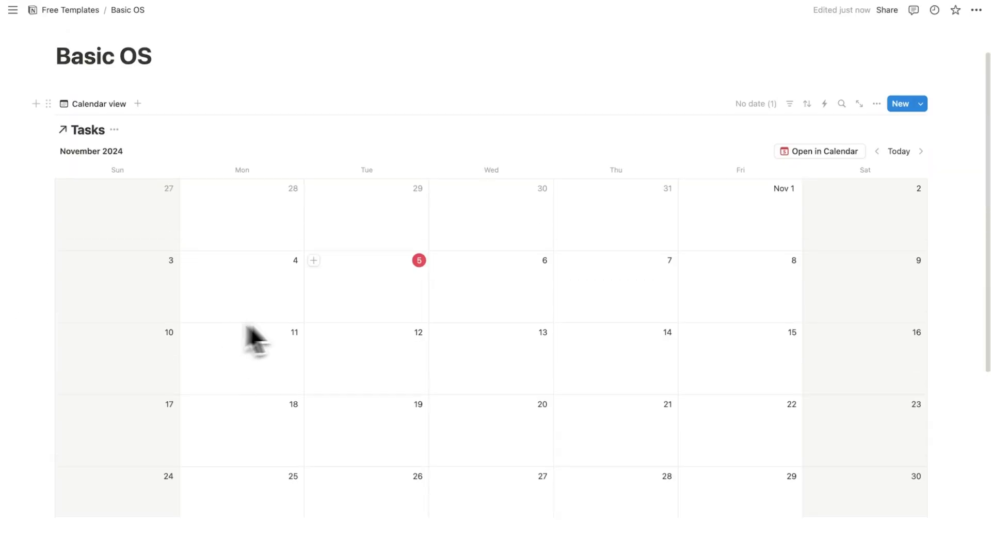
{"action": "scroll", "coordinate": [423, 302], "scroll_direction": "down", "scroll_amount": 6}
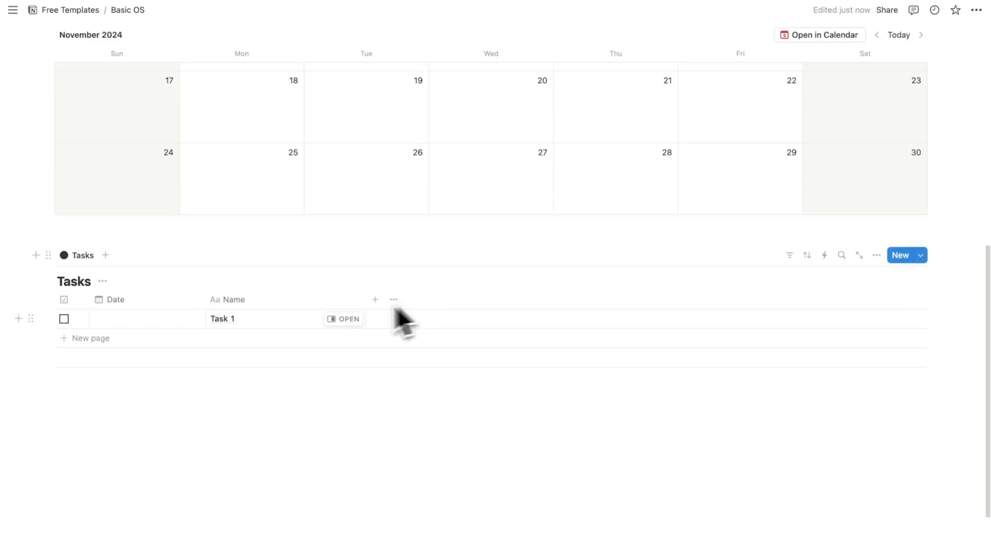
Date Task 1 to November 5, 2024 and review its properties in the peek page
{"action": "left_click", "coordinate": [163, 318]}
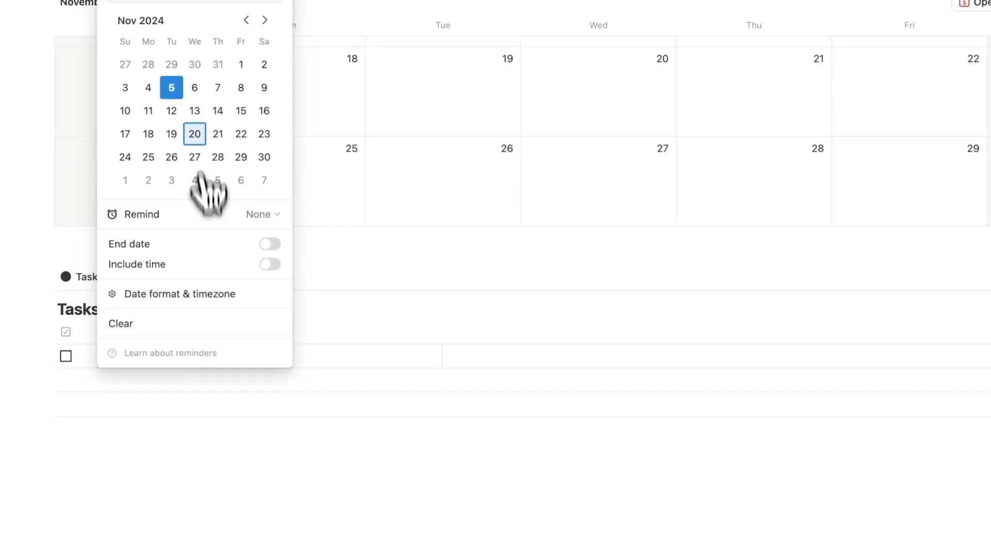
{"action": "key", "text": "Escape"}
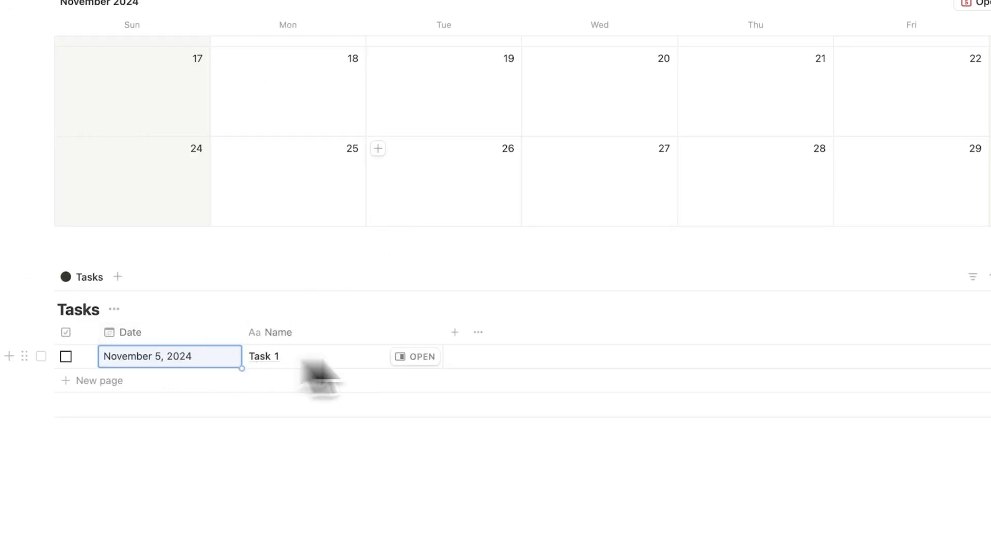
{"action": "scroll", "coordinate": [413, 372], "scroll_direction": "up", "scroll_amount": 5}
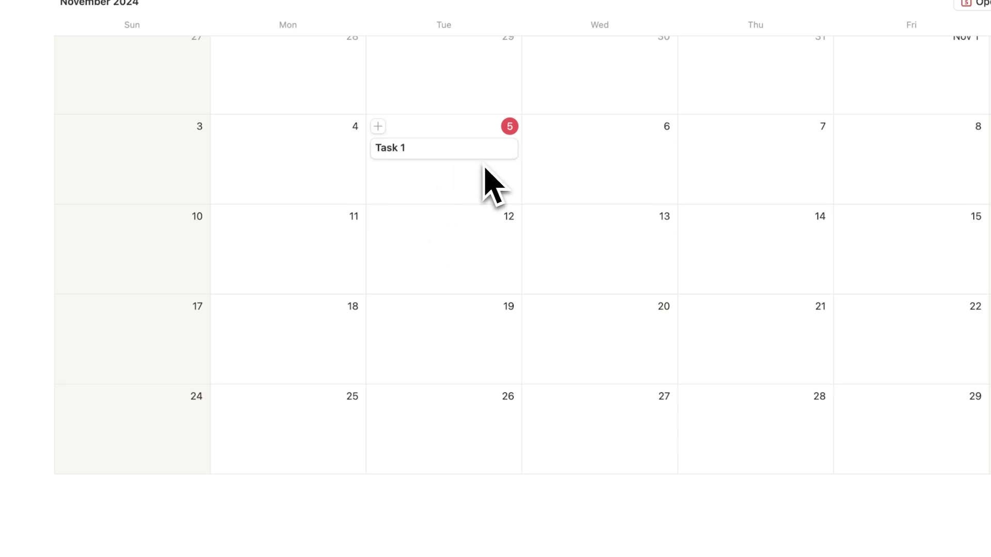
{"action": "scroll", "coordinate": [225, 29], "scroll_direction": "up", "scroll_amount": 1}
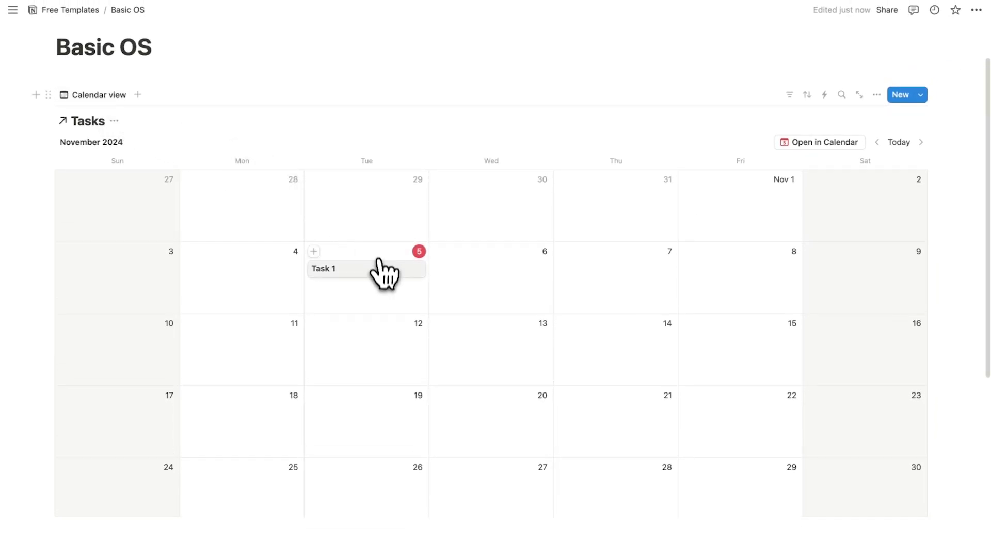
{"action": "left_click", "coordinate": [380, 269]}
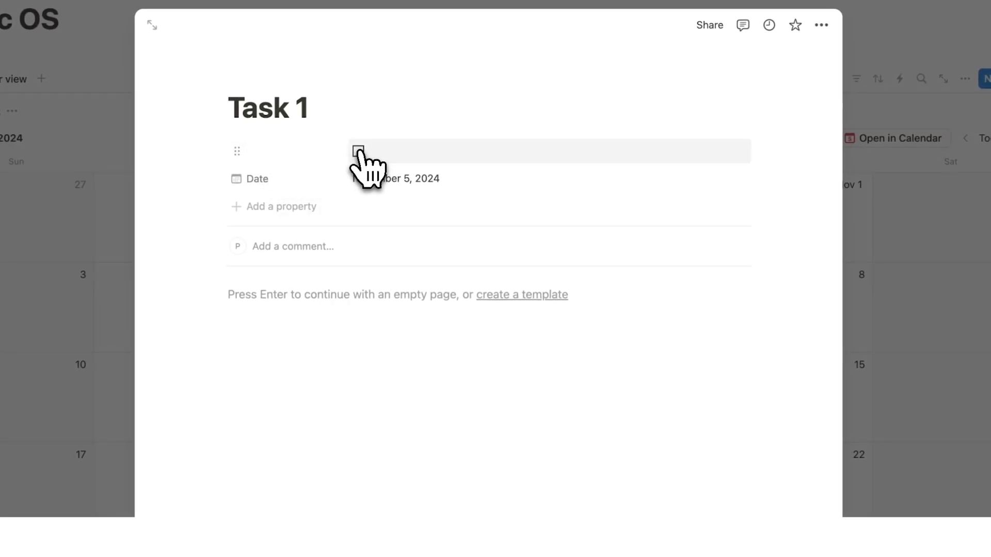
{"action": "left_click", "coordinate": [890, 283]}
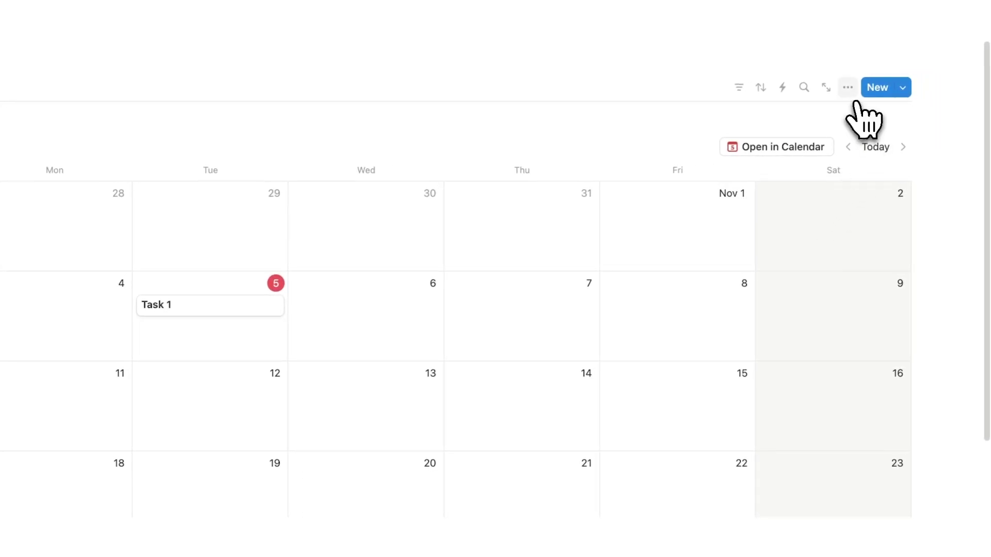
Make the checkbox property visible on calendar task cards
{"action": "left_click", "coordinate": [849, 87]}
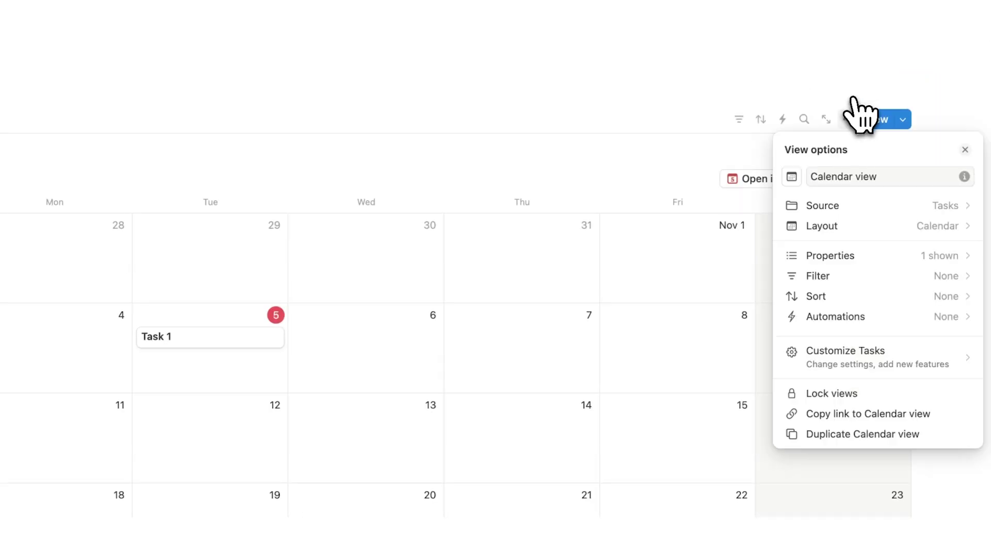
{"action": "left_click", "coordinate": [872, 257]}
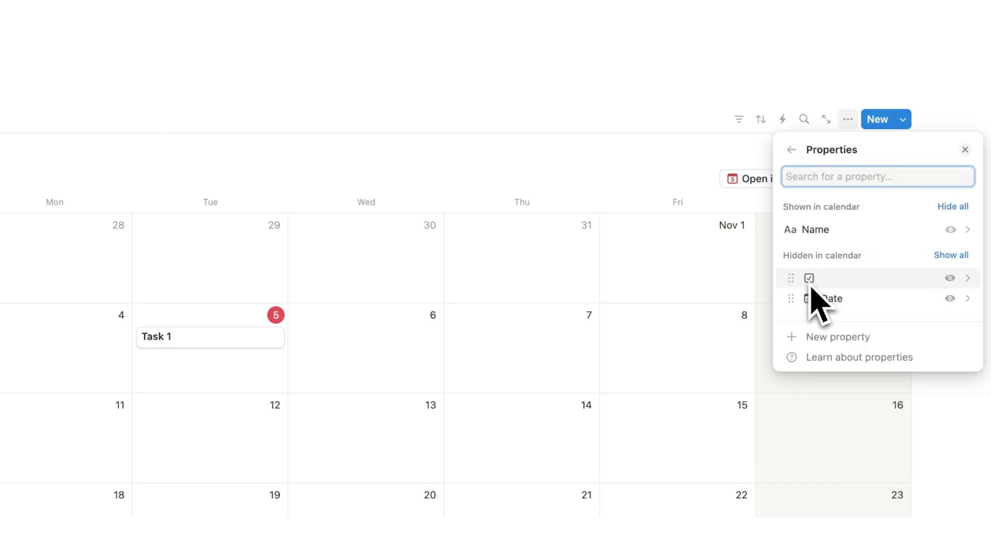
{"action": "left_click", "coordinate": [950, 278]}
{"action": "left_click", "coordinate": [669, 320]}
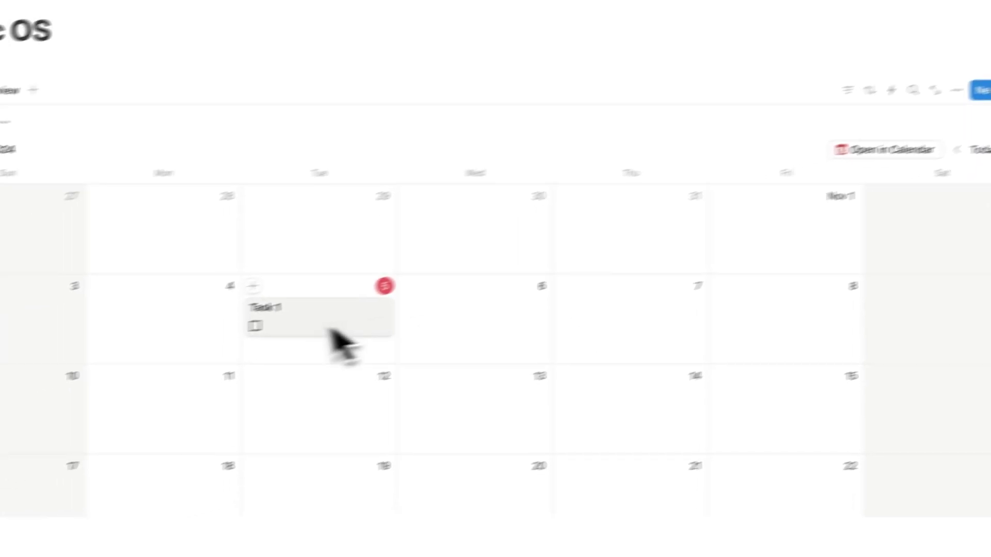
Tick Task 1's checkbox to mark it completed
{"action": "scroll", "coordinate": [351, 311], "scroll_direction": "down", "scroll_amount": 1}
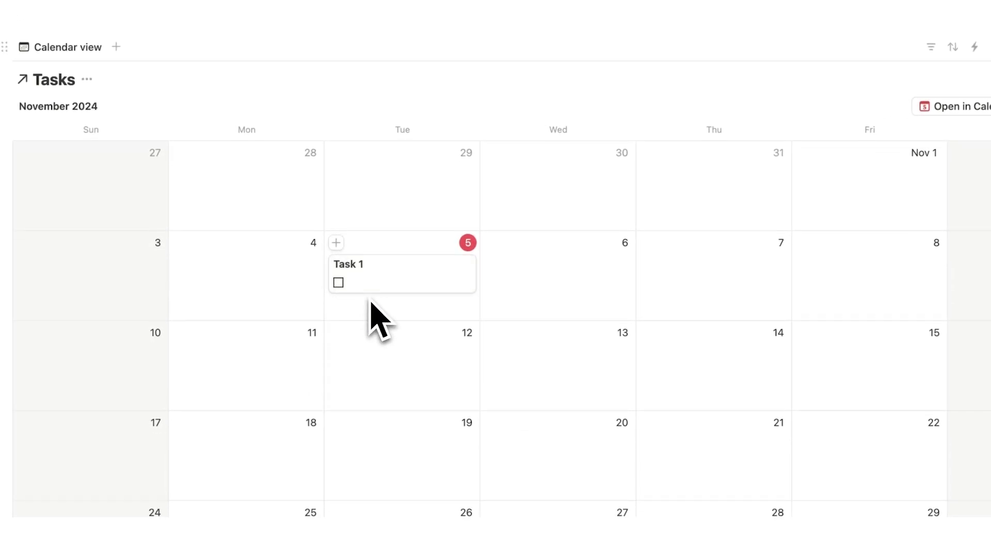
{"action": "left_click", "coordinate": [338, 283]}
{"action": "scroll", "coordinate": [555, 285], "scroll_direction": "down", "scroll_amount": 8}
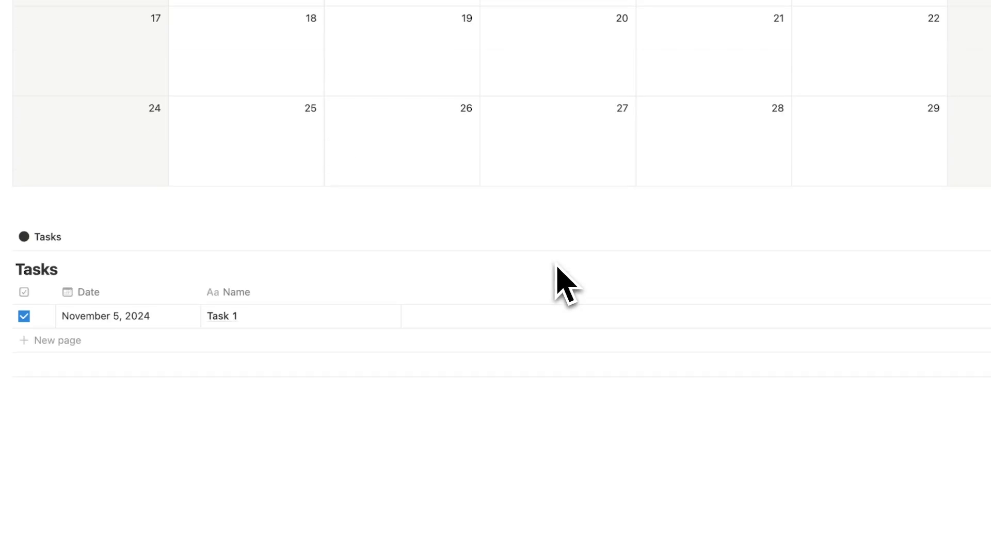
{"action": "scroll", "coordinate": [328, 387], "scroll_direction": "up", "scroll_amount": 5}
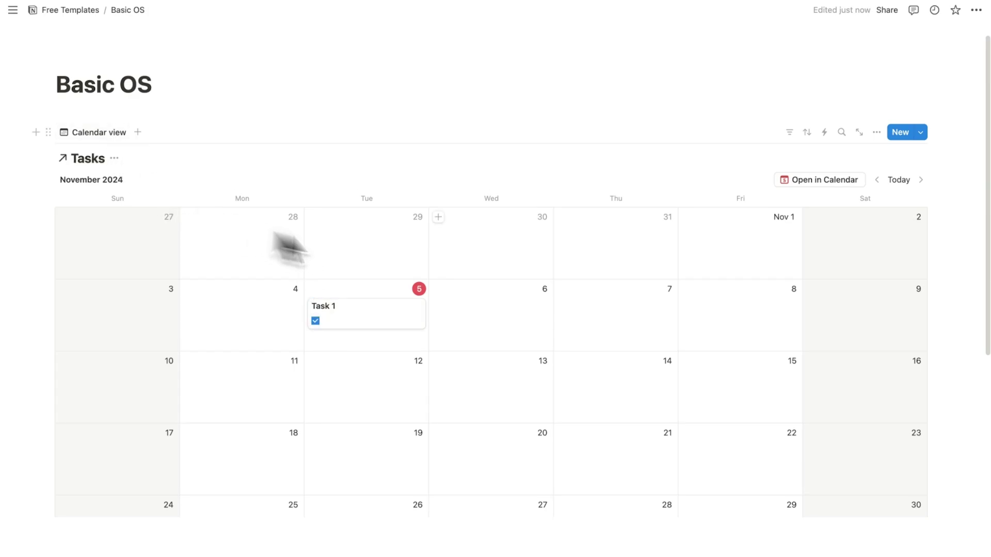
{"action": "scroll", "coordinate": [310, 232], "scroll_direction": "down", "scroll_amount": 4}
{"action": "scroll", "coordinate": [310, 207], "scroll_direction": "up", "scroll_amount": 5}
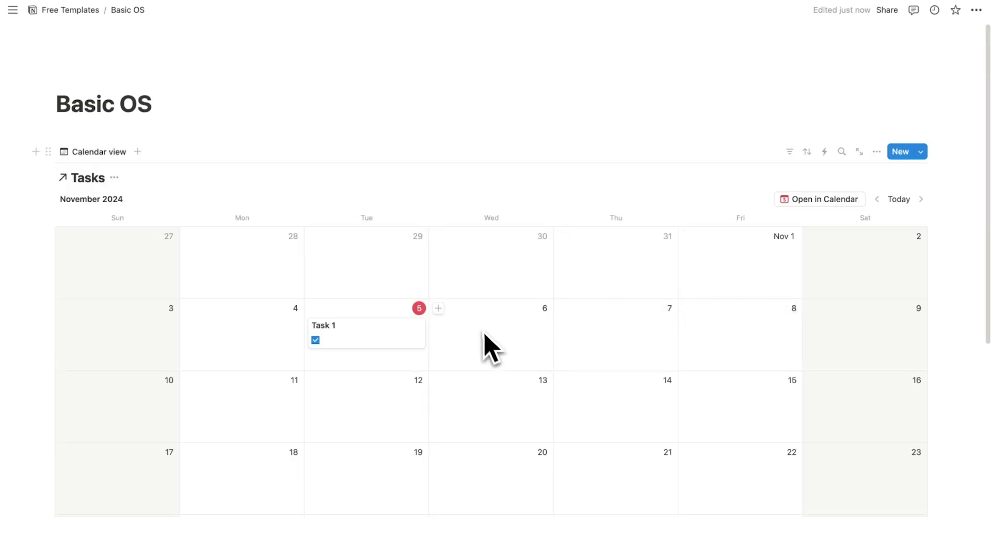
{"action": "scroll", "coordinate": [450, 302], "scroll_direction": "down", "scroll_amount": 6}
{"action": "scroll", "coordinate": [314, 248], "scroll_direction": "up", "scroll_amount": 4}
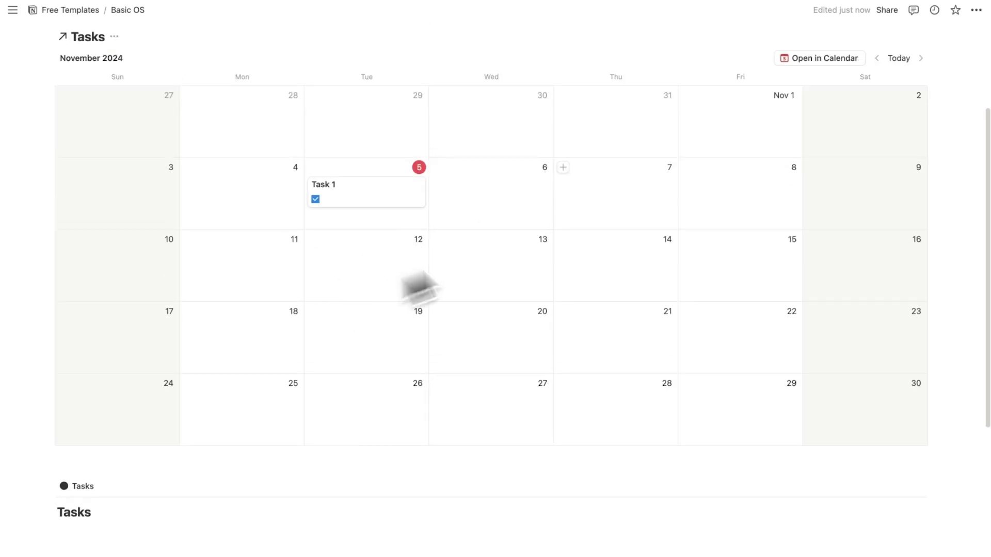
{"action": "scroll", "coordinate": [722, 317], "scroll_direction": "up", "scroll_amount": 3}
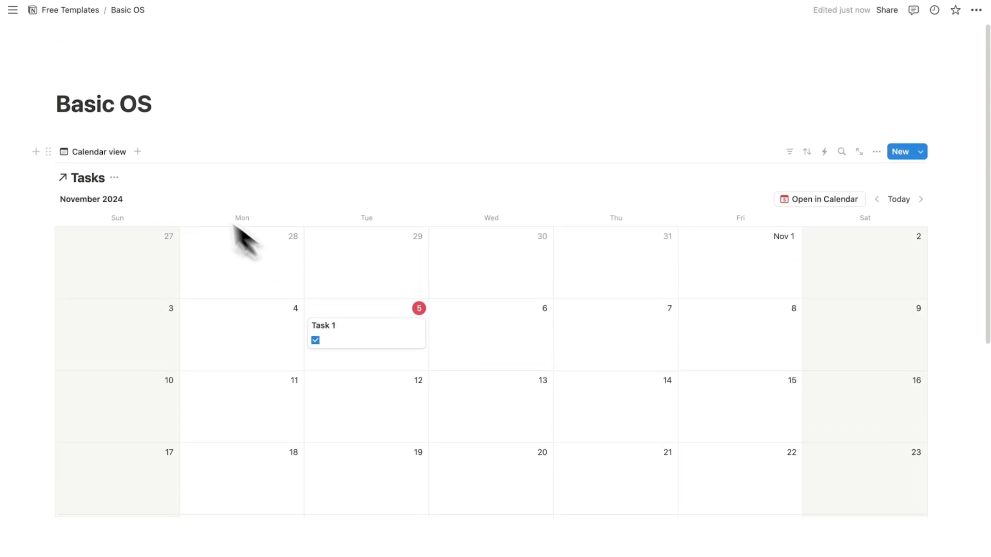
Rename the calendar view to Month View
{"action": "left_click", "coordinate": [123, 155]}
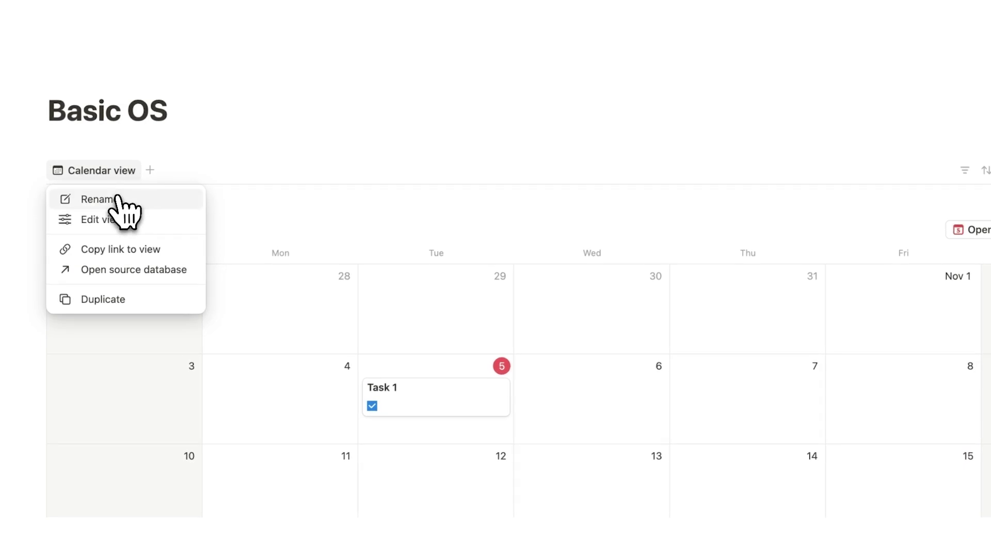
{"action": "left_click", "coordinate": [98, 199]}
{"action": "type", "text": "Mont"}
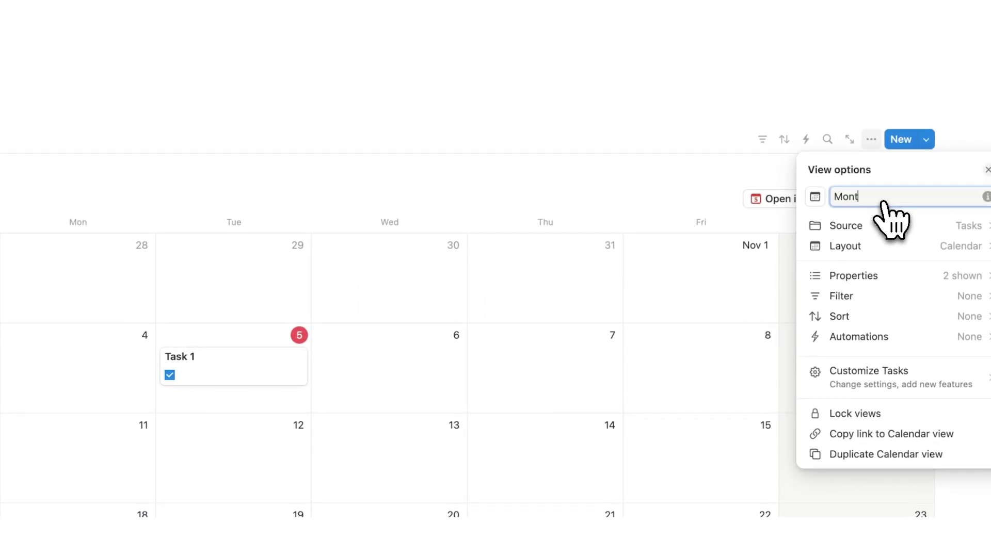
{"action": "type", "text": "h"}
{"action": "type", "text": "View"}
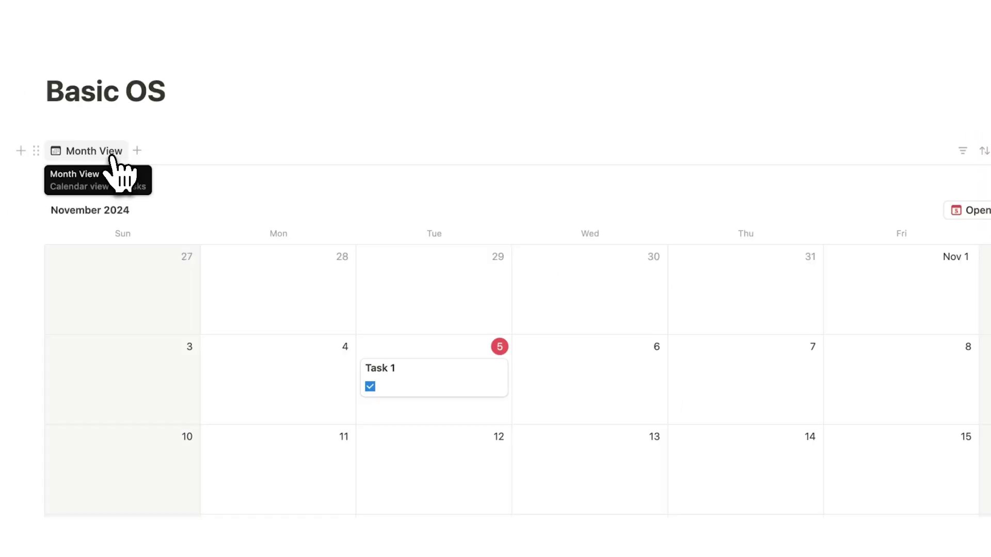
Duplicate Month View and name the copy Week View
{"action": "left_click", "coordinate": [114, 157]}
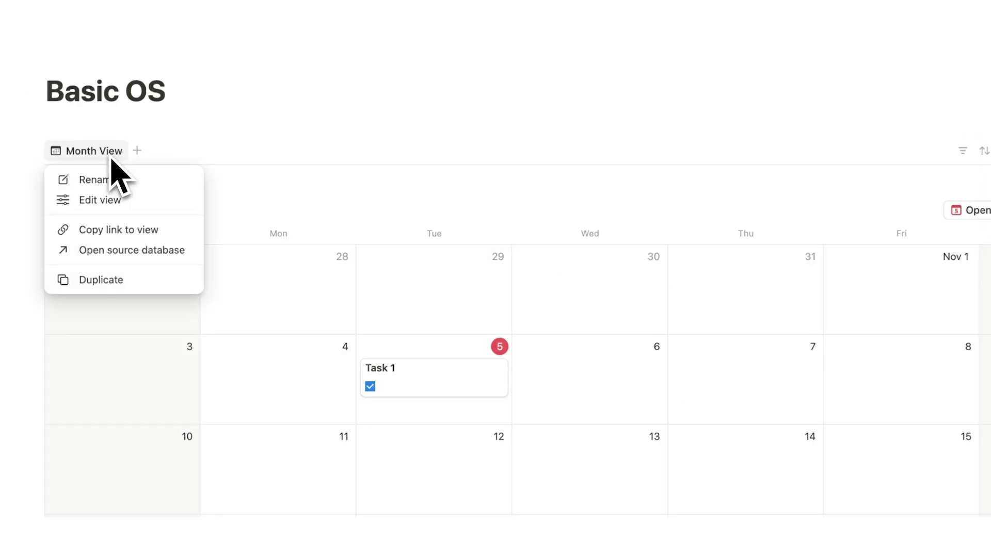
{"action": "left_click", "coordinate": [124, 281]}
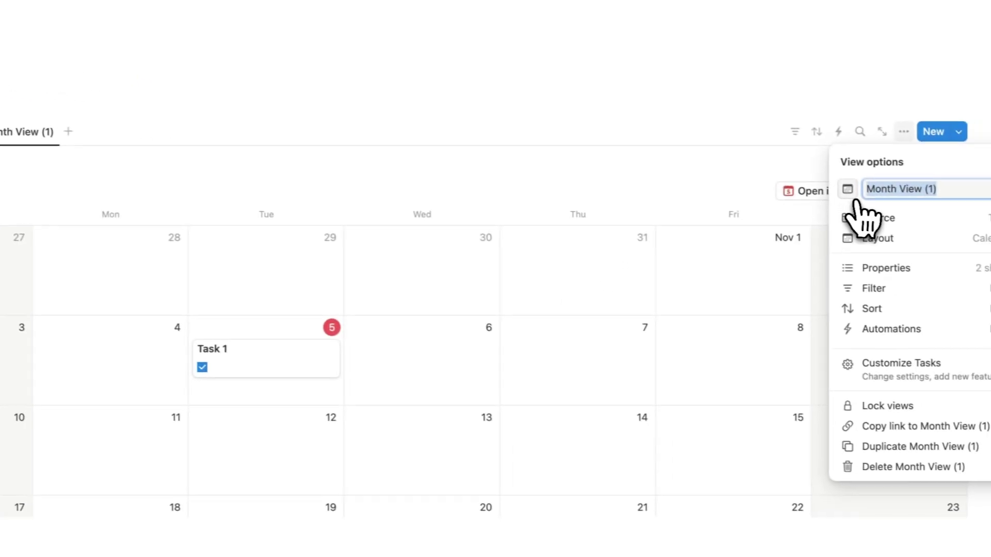
{"action": "type", "text": "We"}
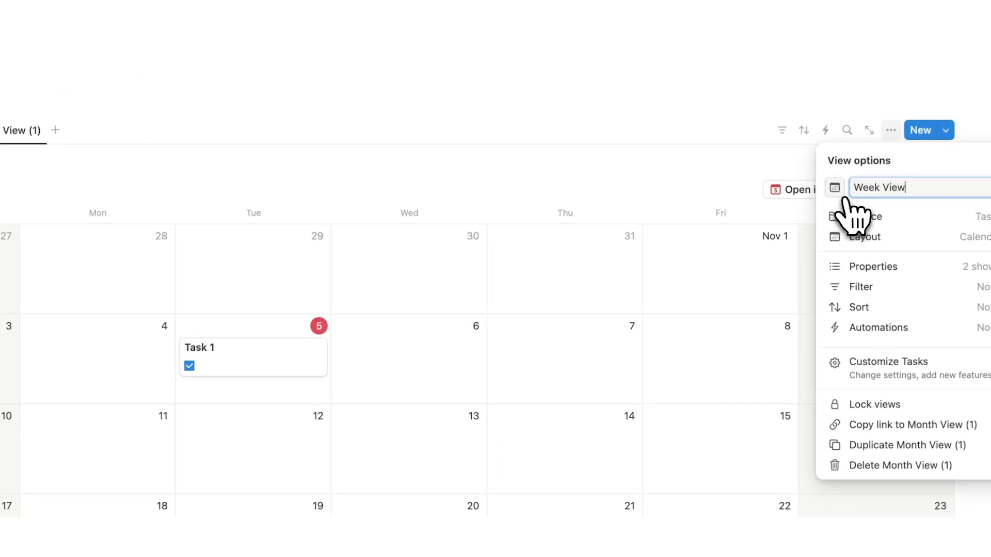
{"action": "type", "text": "ek View"}
{"action": "left_click", "coordinate": [746, 283]}
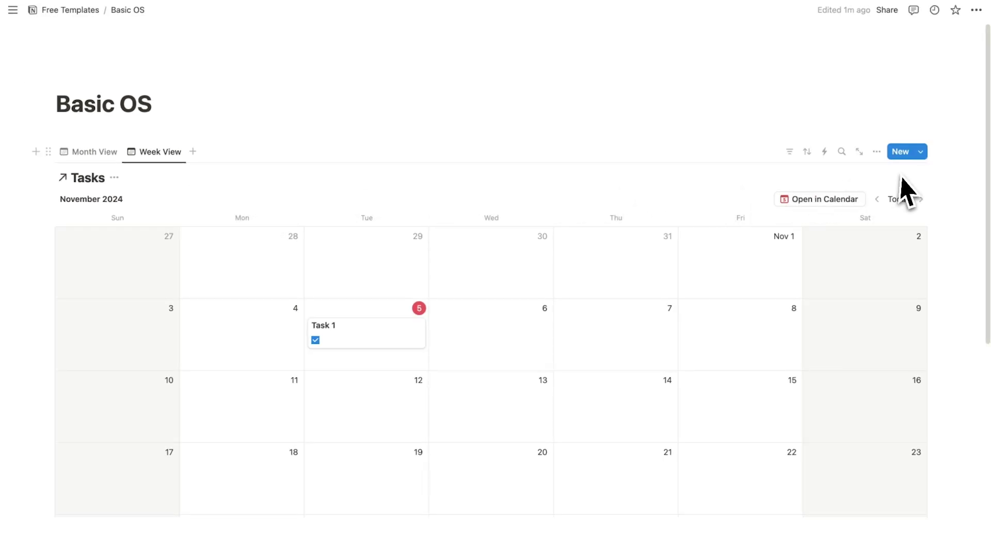
Set Week View's layout to show the calendar as Week, then return to Month View
{"action": "left_click", "coordinate": [876, 151]}
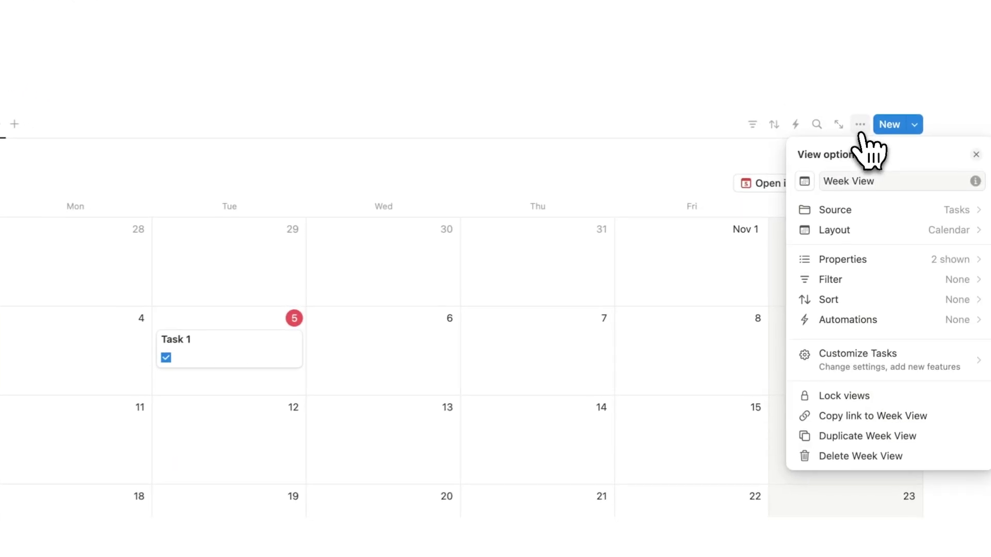
{"action": "left_click", "coordinate": [884, 231]}
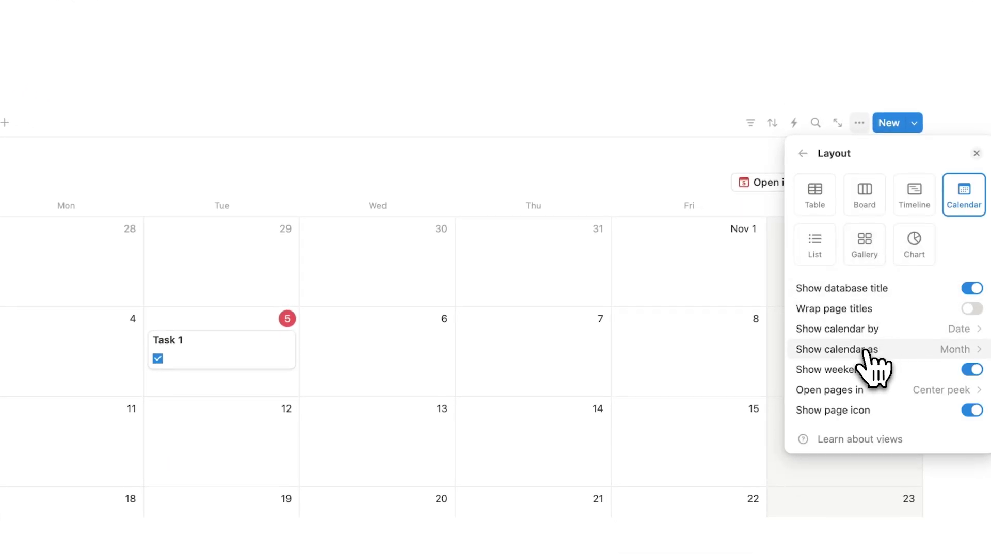
{"action": "left_click", "coordinate": [919, 370]}
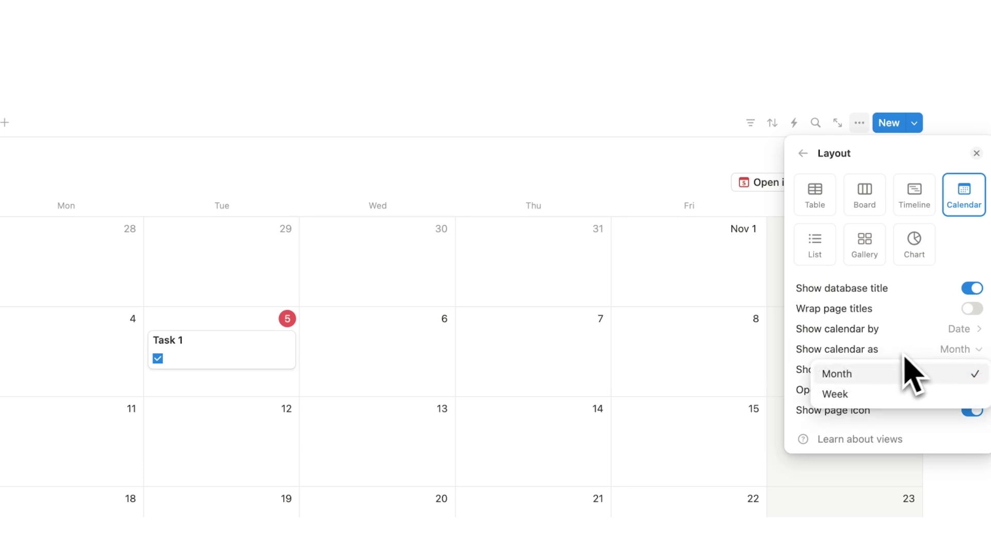
{"action": "left_click", "coordinate": [875, 395]}
{"action": "left_click", "coordinate": [646, 373]}
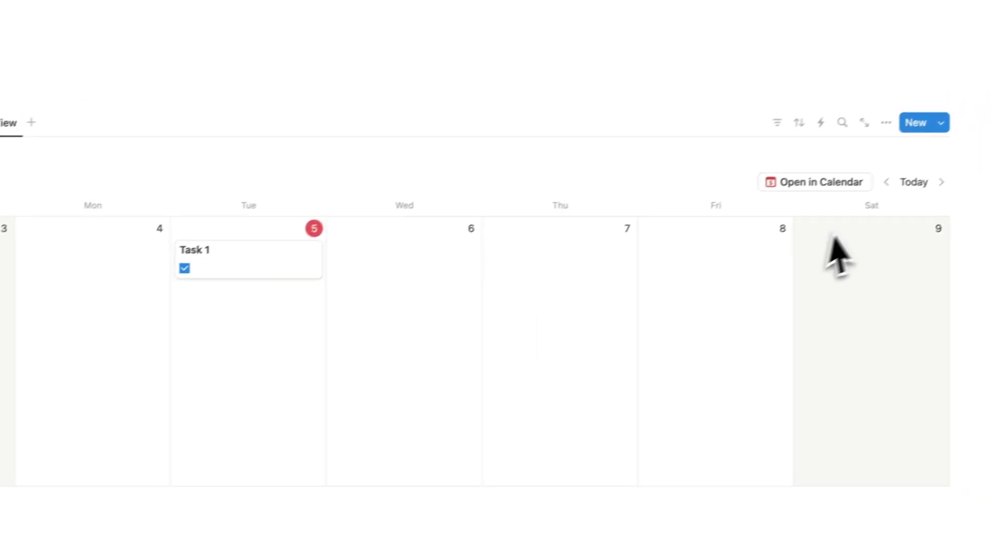
{"action": "double_click", "coordinate": [937, 162]}
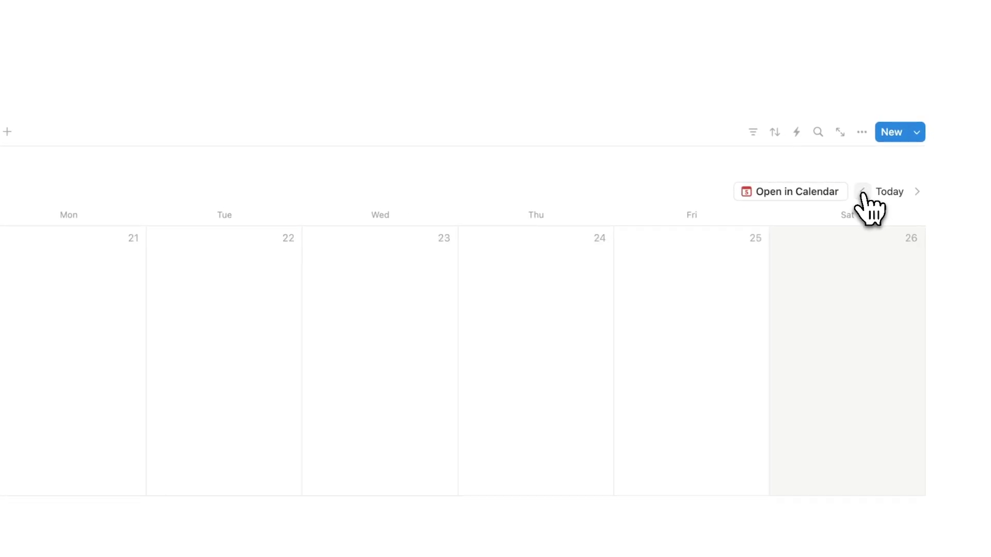
{"action": "left_click", "coordinate": [896, 194]}
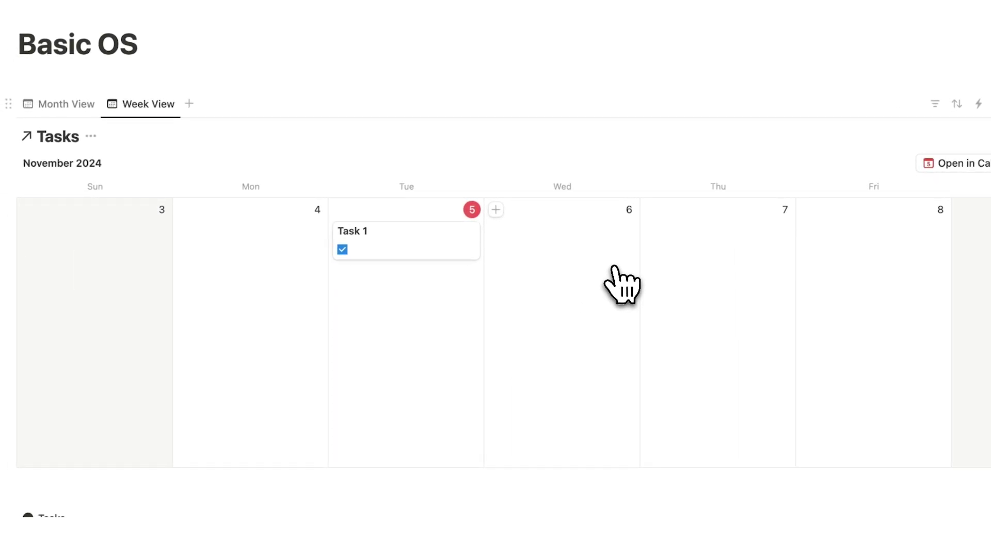
{"action": "left_click", "coordinate": [86, 105]}
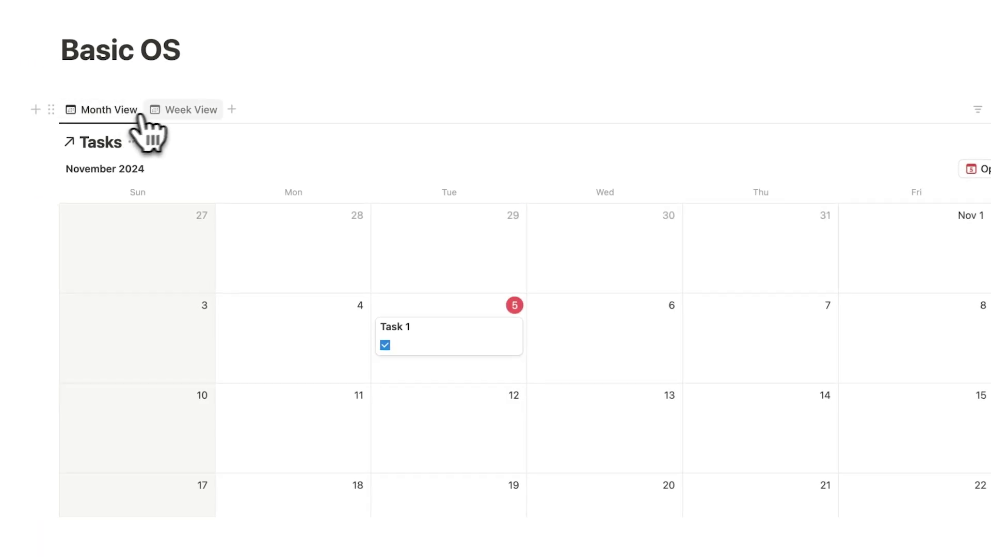
Duplicate the Tasks table view and add a row named Task 2
{"action": "left_click", "coordinate": [177, 120]}
{"action": "scroll", "coordinate": [336, 233], "scroll_direction": "down", "scroll_amount": 5}
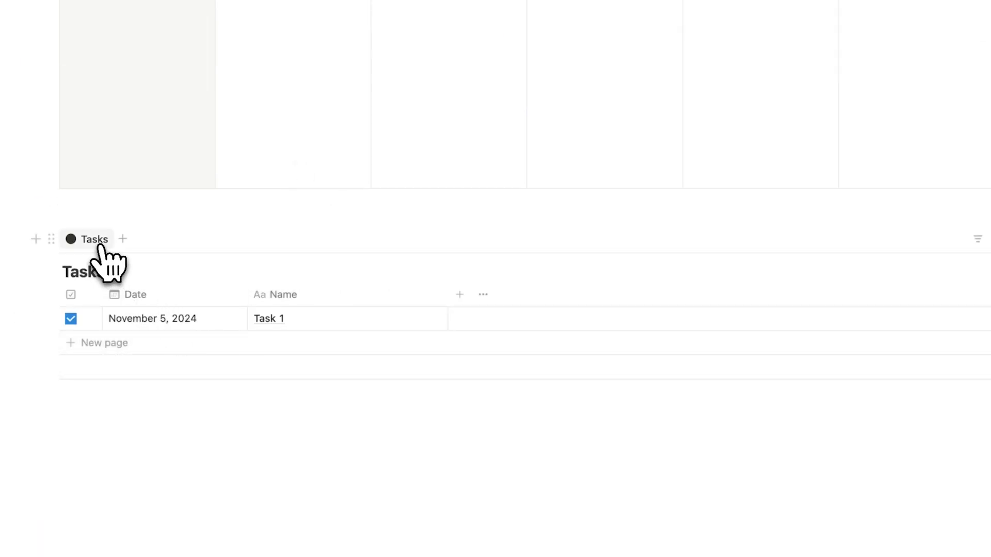
{"action": "left_click", "coordinate": [116, 364]}
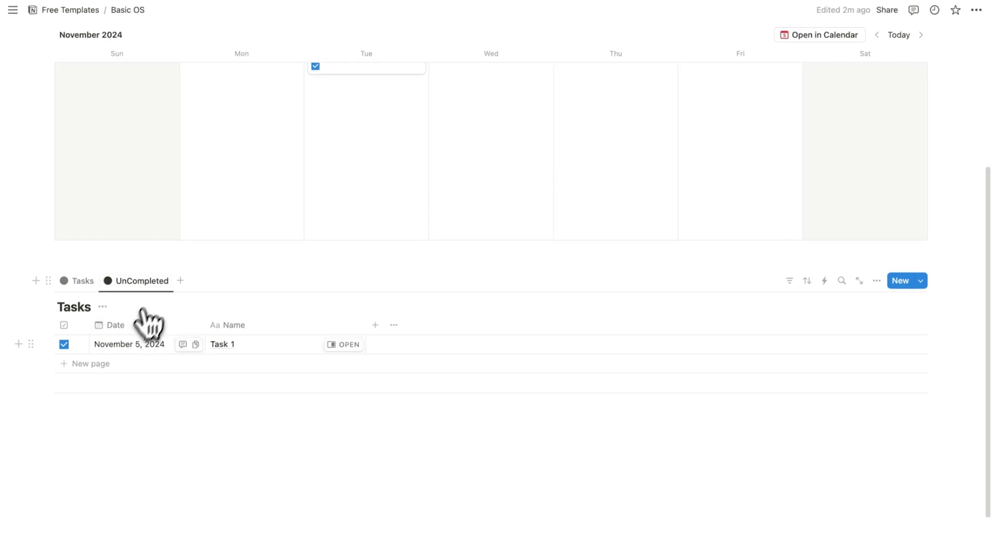
{"action": "left_click", "coordinate": [110, 364]}
{"action": "type", "text": "Task 2"}
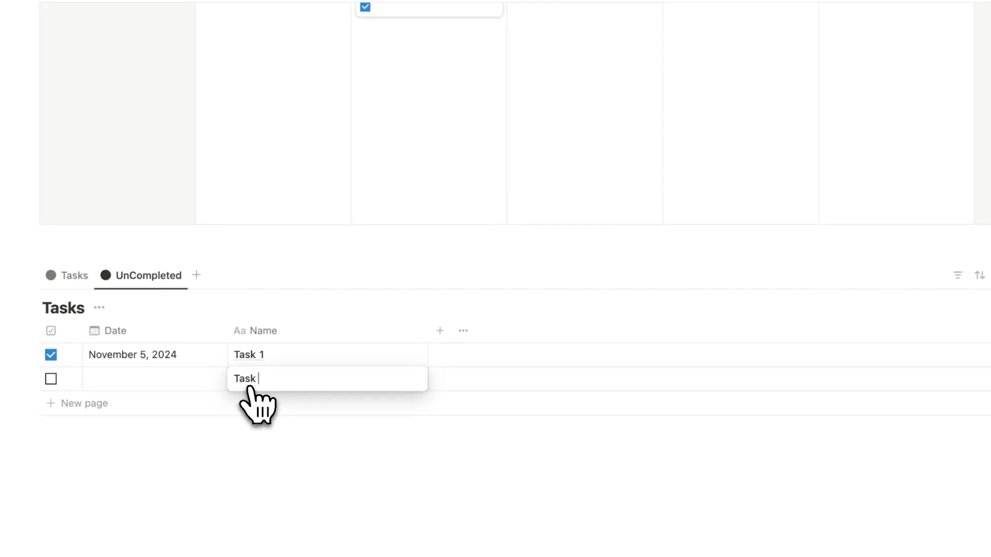
{"action": "key", "text": "Return"}
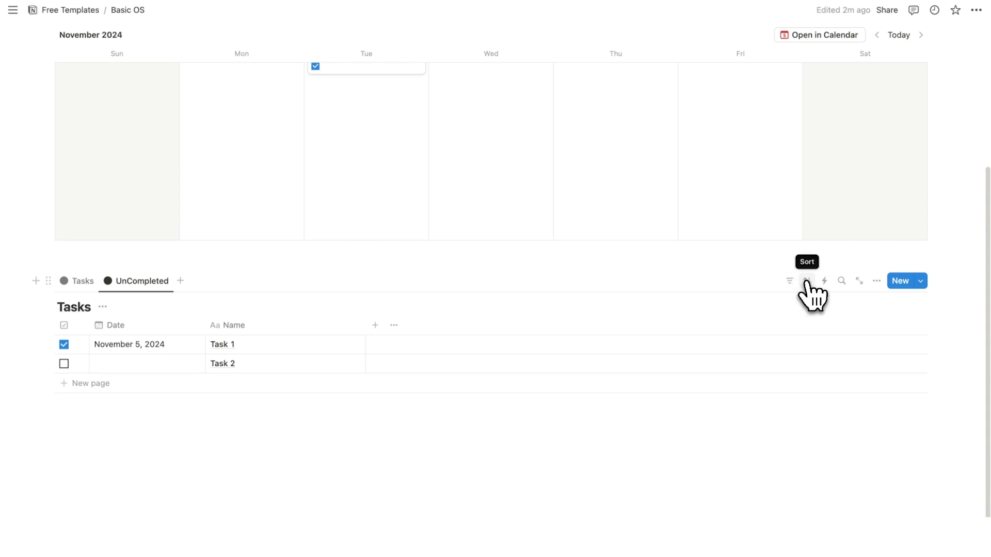
Filter the UnCompleted view to show only unchecked tasks
{"action": "left_click", "coordinate": [876, 281]}
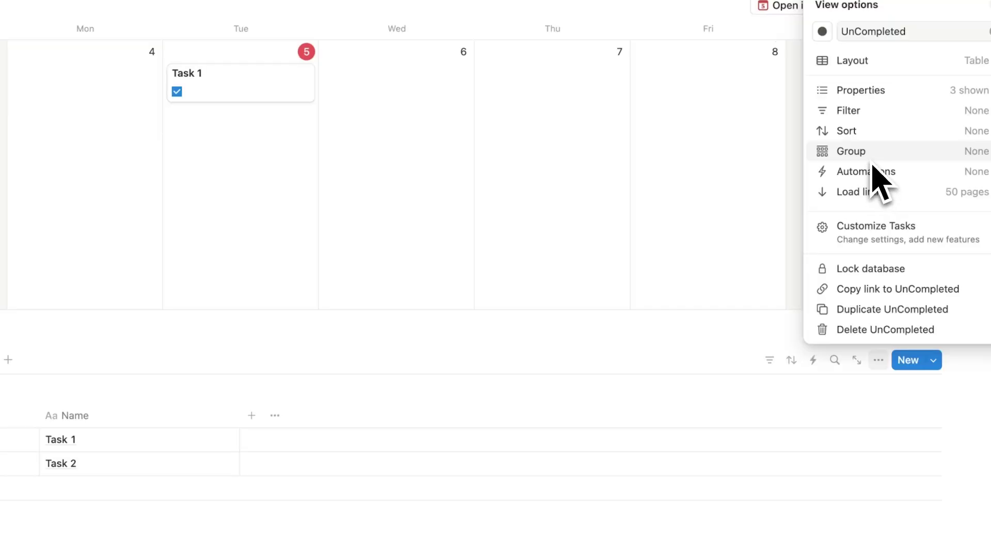
{"action": "scroll", "coordinate": [785, 289], "scroll_direction": "down", "scroll_amount": 2}
{"action": "left_click", "coordinate": [773, 266]}
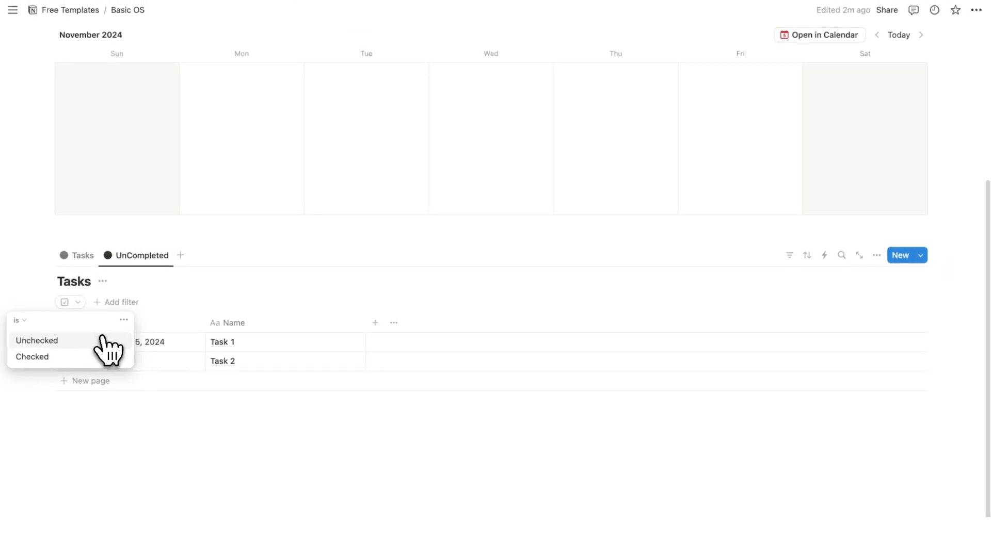
{"action": "left_click", "coordinate": [102, 341]}
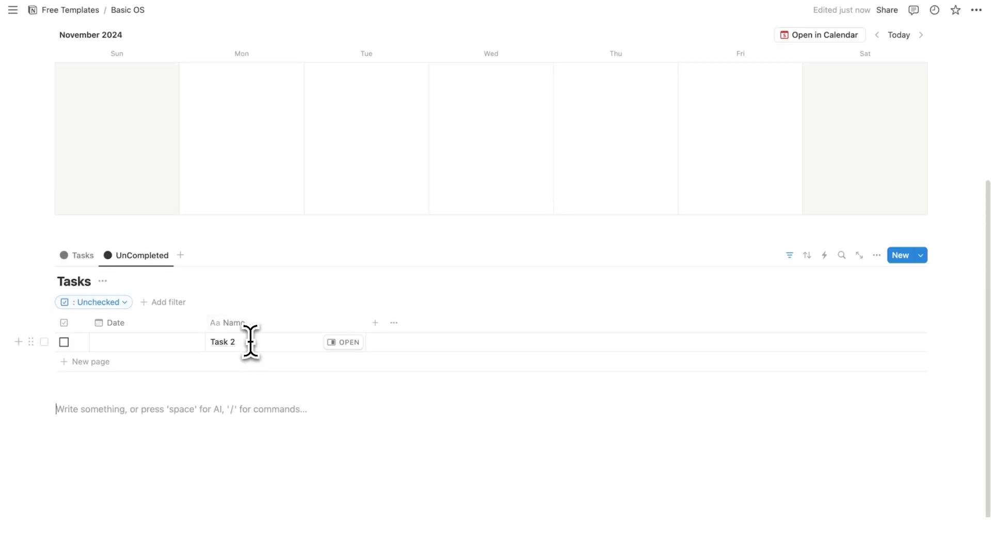
Rename the original Tasks view to All Tasks, then switch back to UnCompleted
{"action": "left_click", "coordinate": [83, 255]}
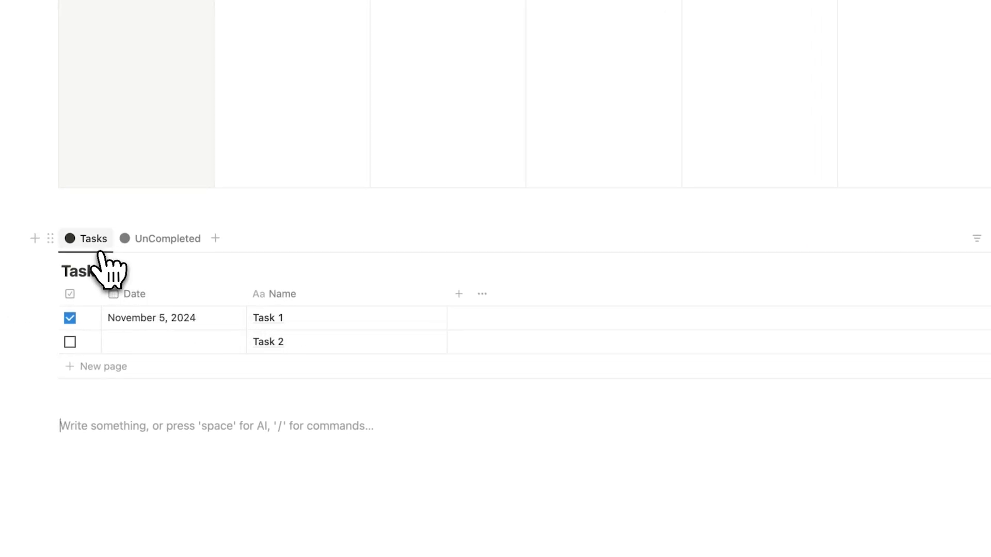
{"action": "left_click", "coordinate": [101, 252]}
{"action": "left_click", "coordinate": [106, 267]}
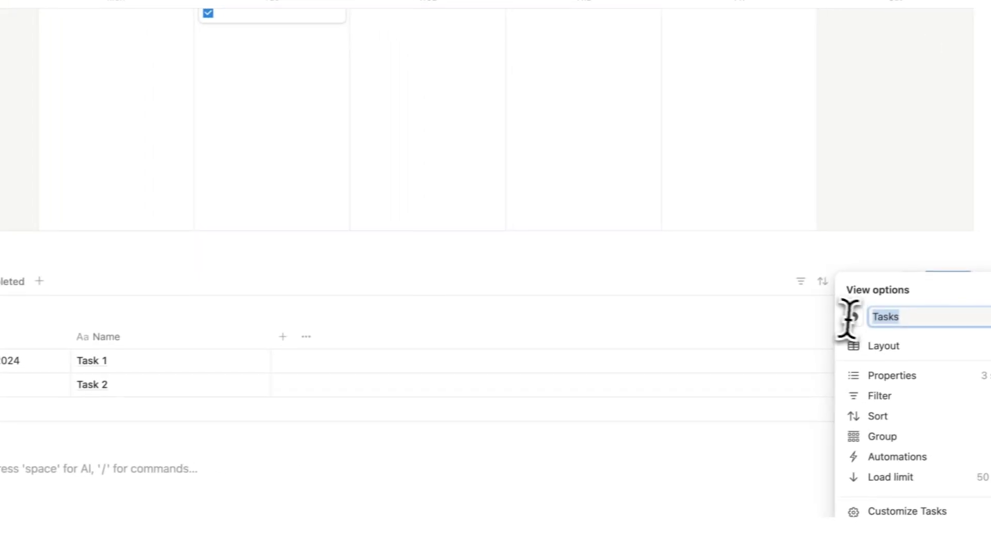
{"action": "type", "text": "All Tasks"}
{"action": "key", "text": "Escape"}
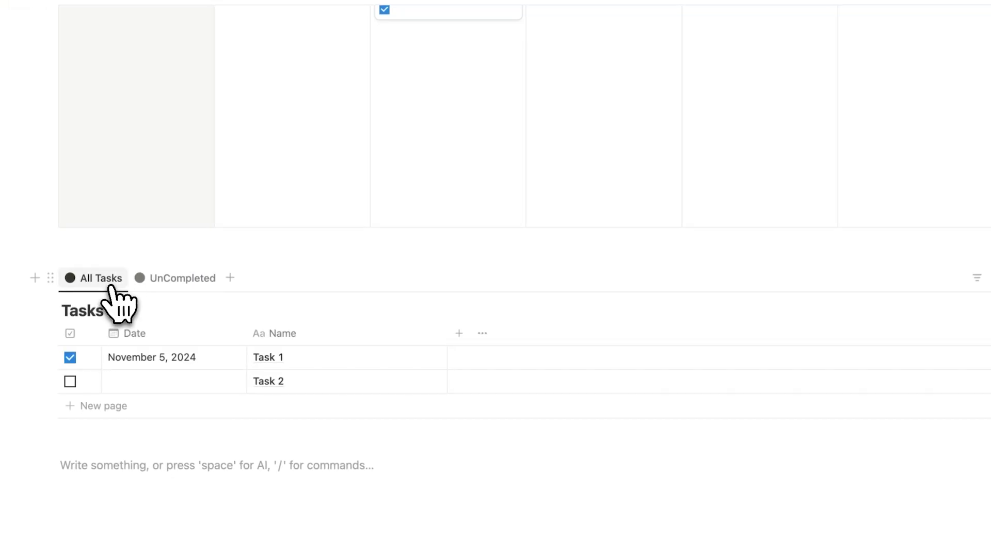
{"action": "left_click", "coordinate": [178, 281]}
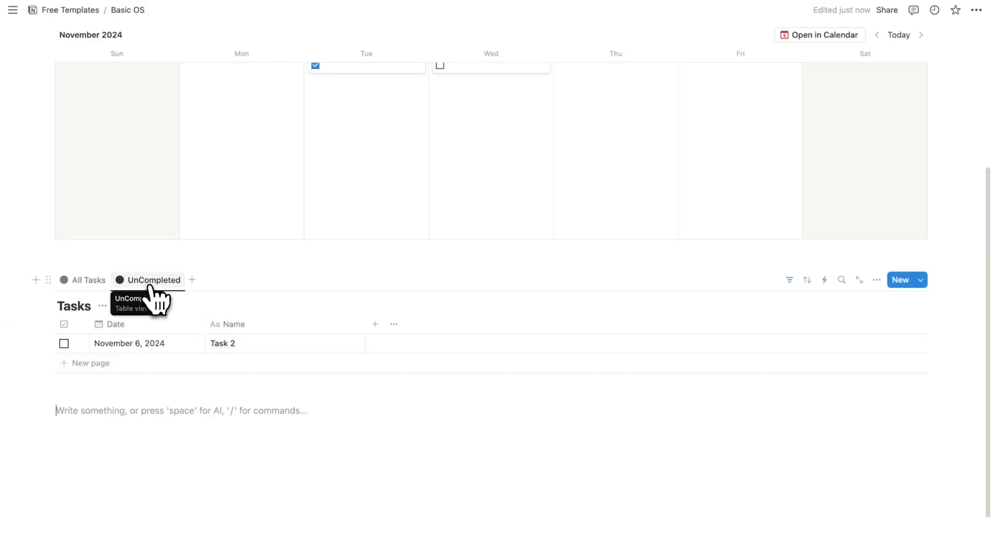
Duplicate the UnCompleted view and name the copy UnScheduled
{"action": "left_click", "coordinate": [150, 283]}
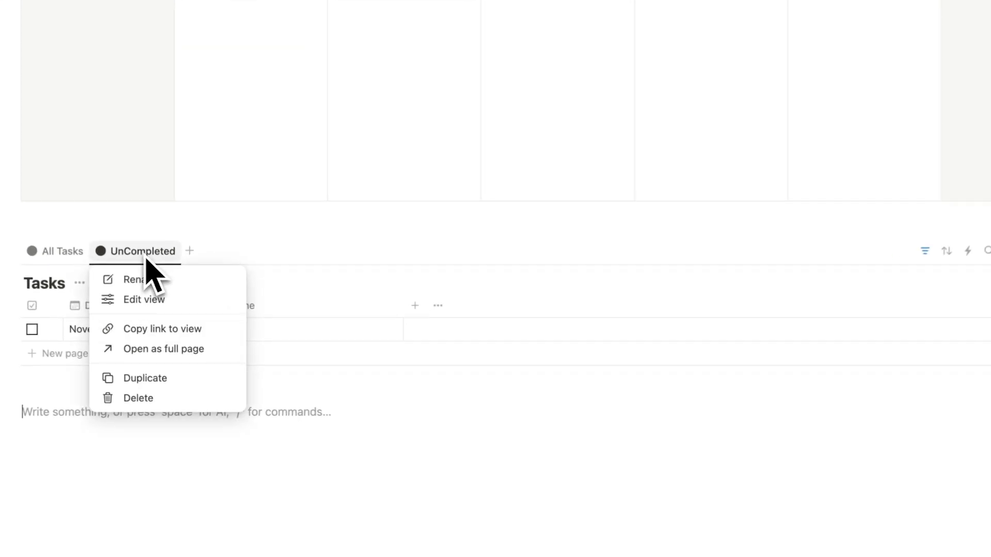
{"action": "left_click", "coordinate": [172, 366]}
{"action": "type", "text": "UnSchedu"}
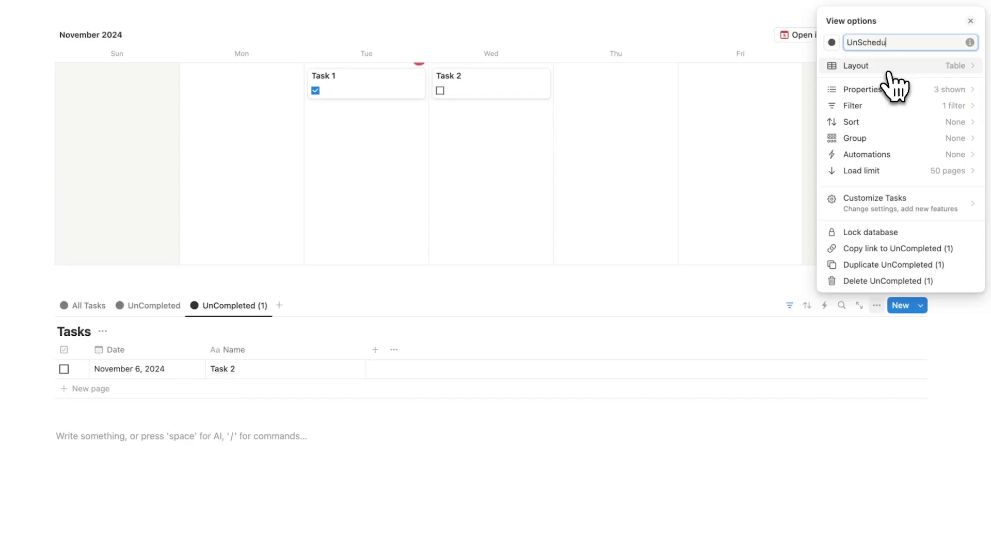
{"action": "type", "text": "led"}
{"action": "key", "text": "Escape"}
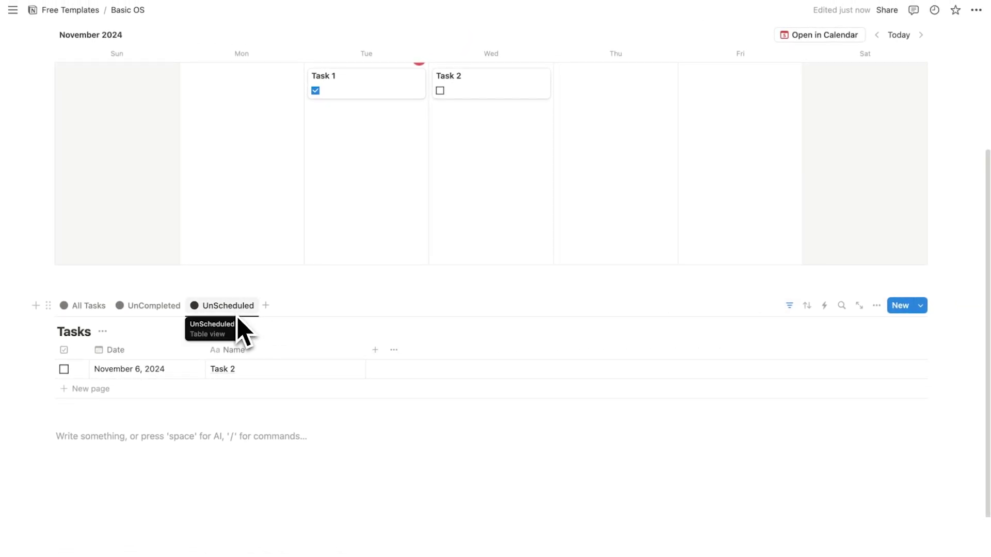
{"action": "scroll", "coordinate": [412, 304], "scroll_direction": "up", "scroll_amount": 4}
{"action": "scroll", "coordinate": [464, 271], "scroll_direction": "down", "scroll_amount": 5}
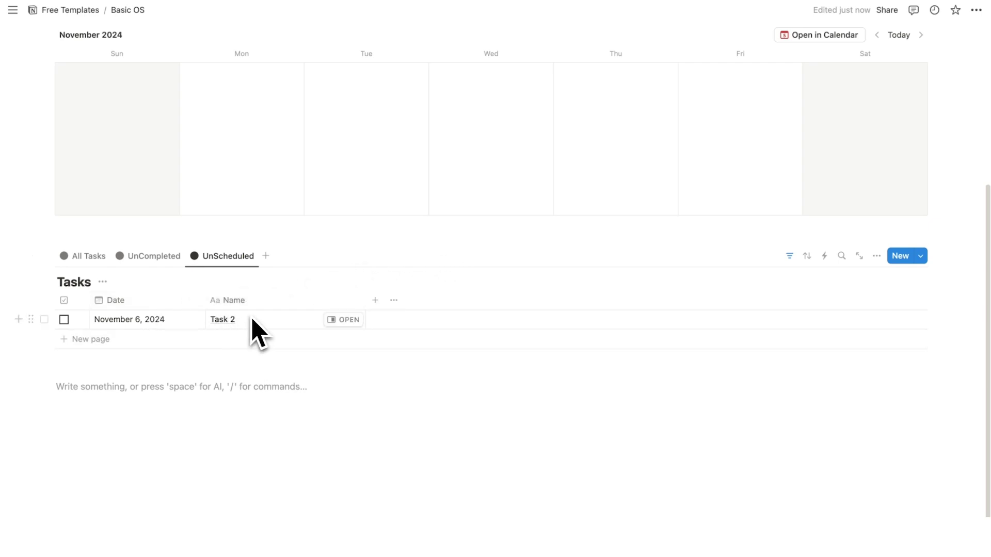
{"action": "scroll", "coordinate": [261, 325], "scroll_direction": "up", "scroll_amount": 4}
{"action": "scroll", "coordinate": [661, 263], "scroll_direction": "down", "scroll_amount": 3}
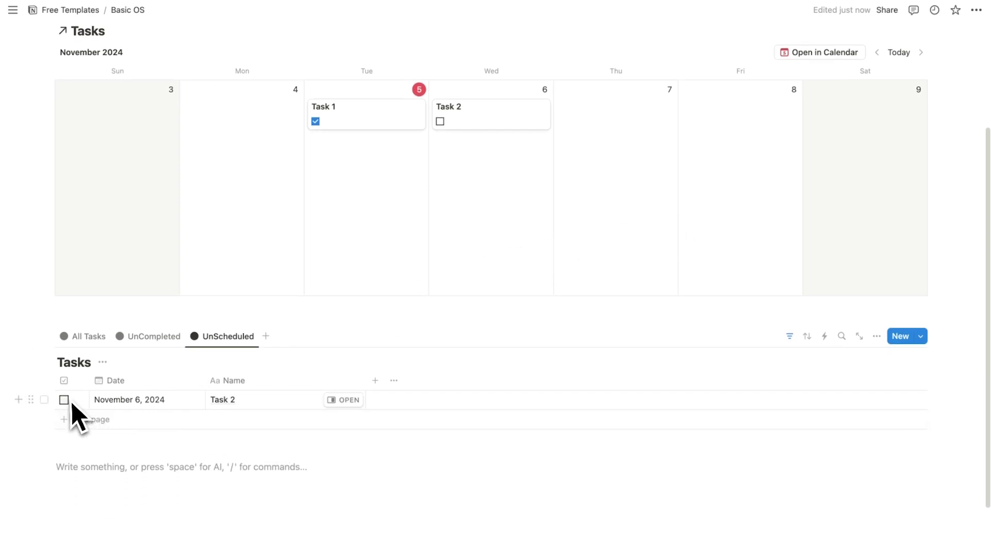
{"action": "scroll", "coordinate": [147, 411], "scroll_direction": "down", "scroll_amount": 2}
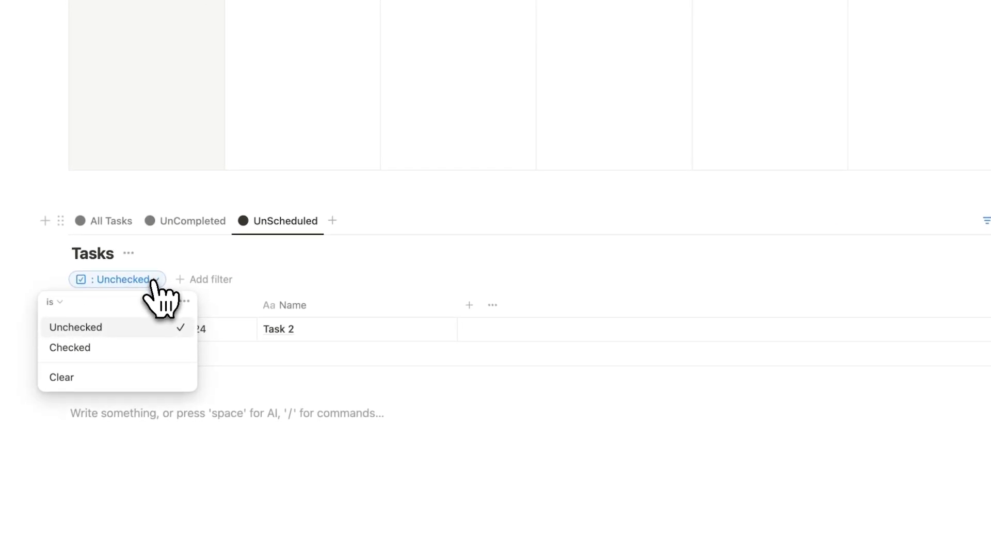
Add a Date 'Is empty' filter to the UnScheduled view
{"action": "left_click", "coordinate": [154, 283]}
{"action": "left_click", "coordinate": [201, 281]}
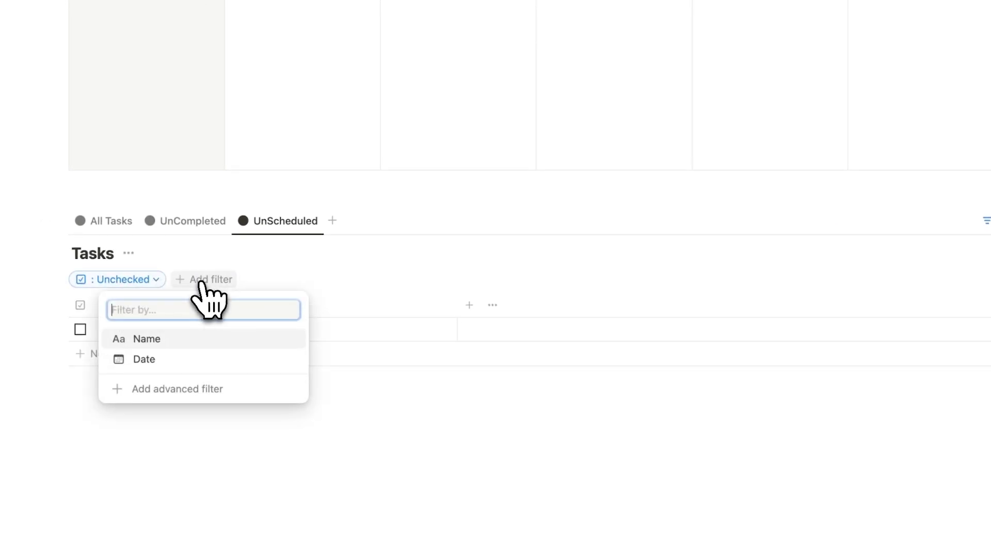
{"action": "left_click", "coordinate": [144, 360]}
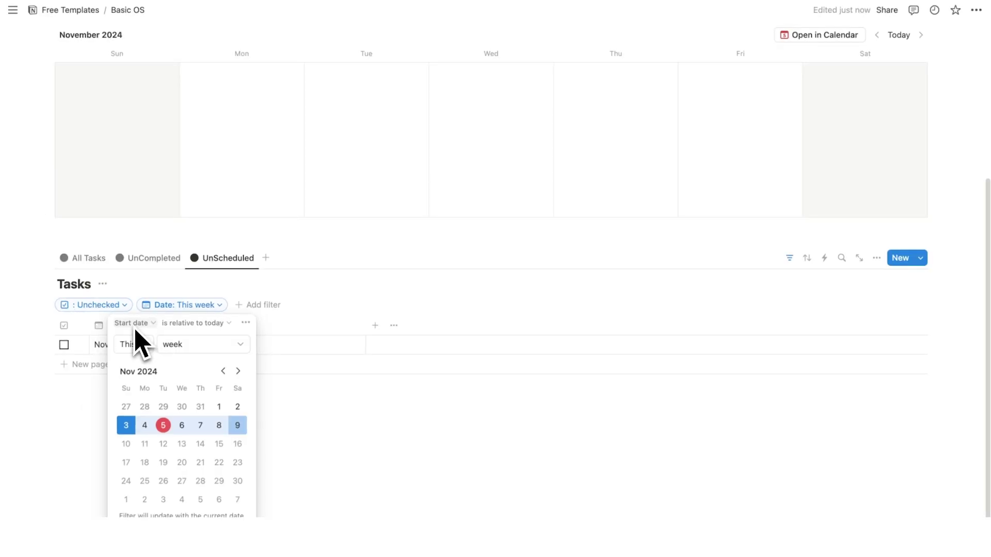
{"action": "left_click", "coordinate": [192, 324]}
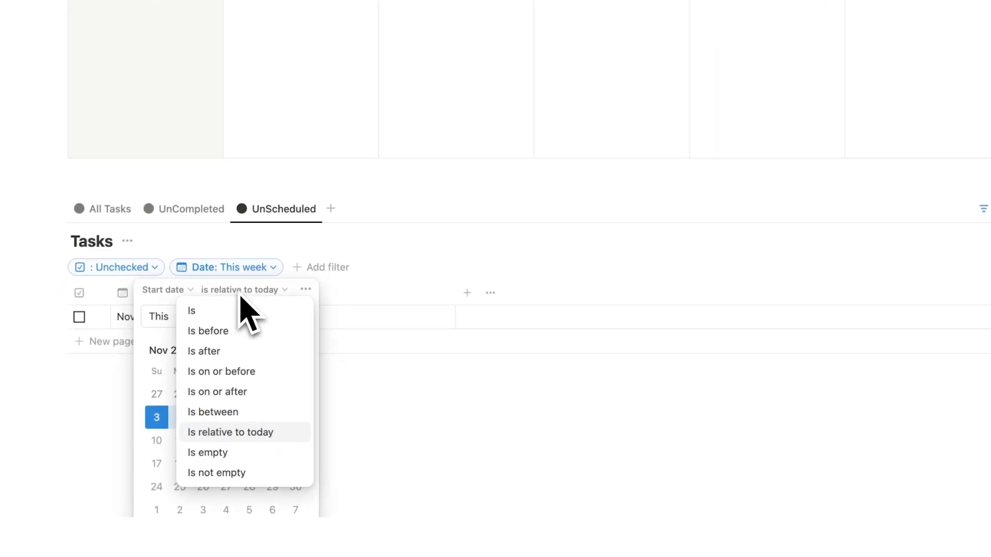
{"action": "left_click", "coordinate": [241, 455]}
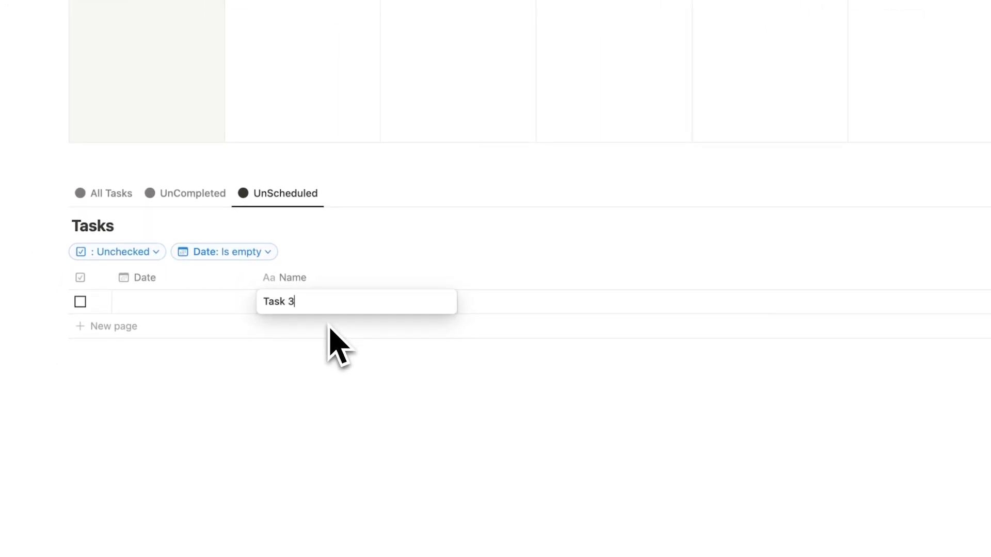
Finish the Task 3 row and add another row named Task 4
{"action": "key", "text": "Return"}
{"action": "left_click", "coordinate": [171, 393]}
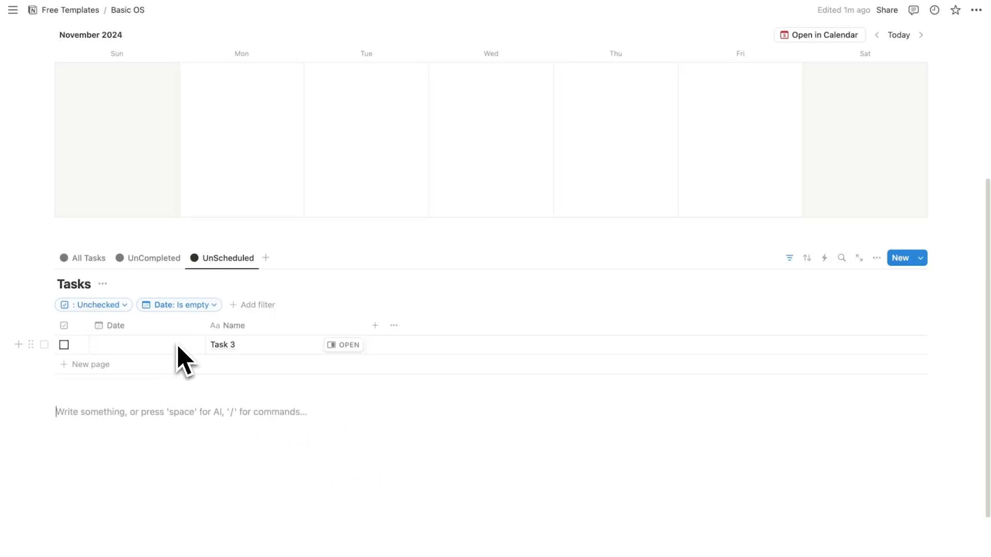
{"action": "left_click", "coordinate": [243, 366]}
{"action": "type", "text": "Task 4"}
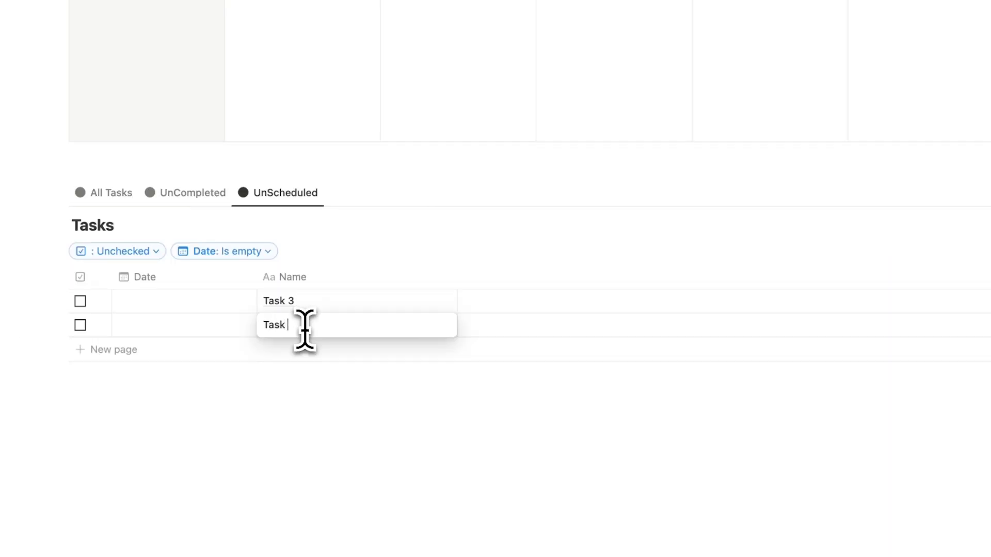
{"action": "key", "text": "Return"}
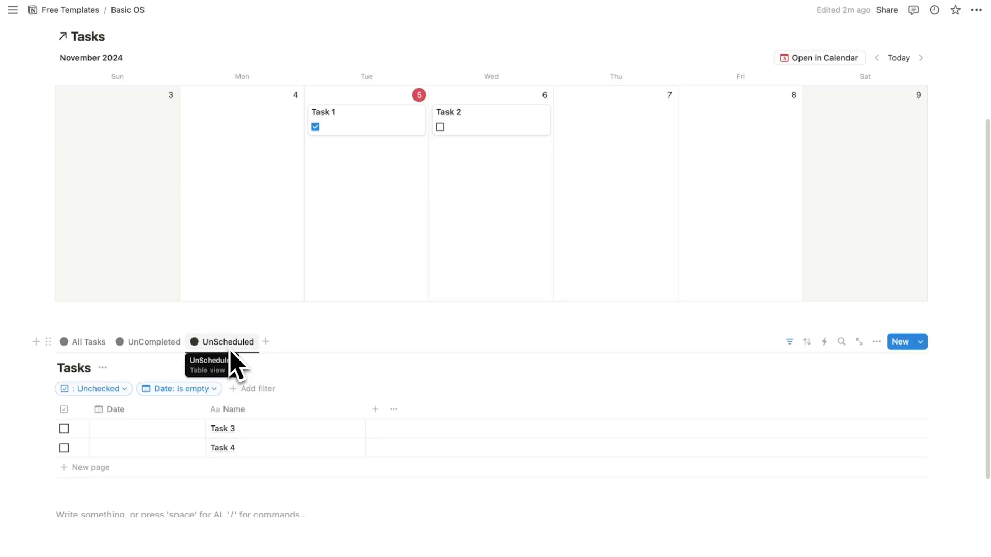
Set Task 3's date to November 6
{"action": "scroll", "coordinate": [155, 431], "scroll_direction": "down", "scroll_amount": 1}
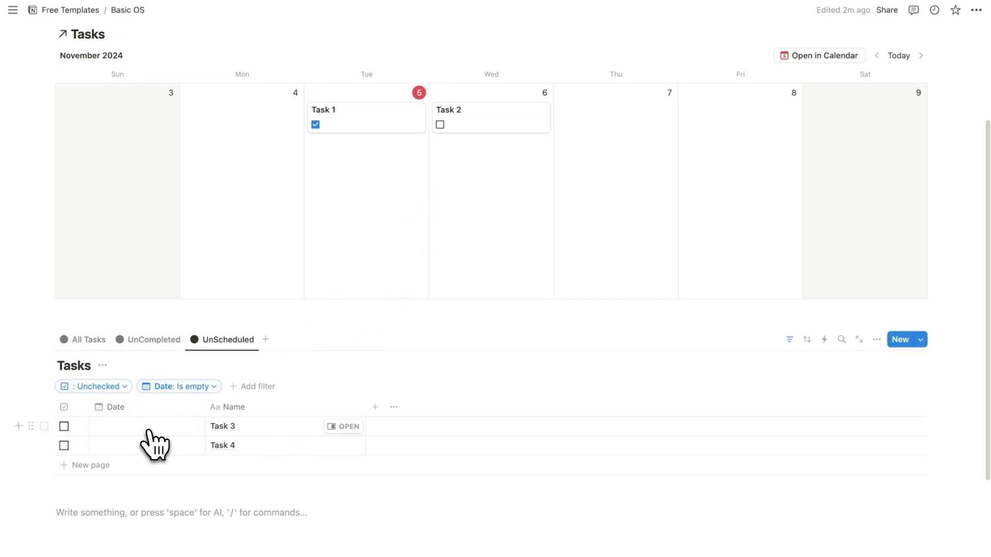
{"action": "left_click", "coordinate": [149, 431]}
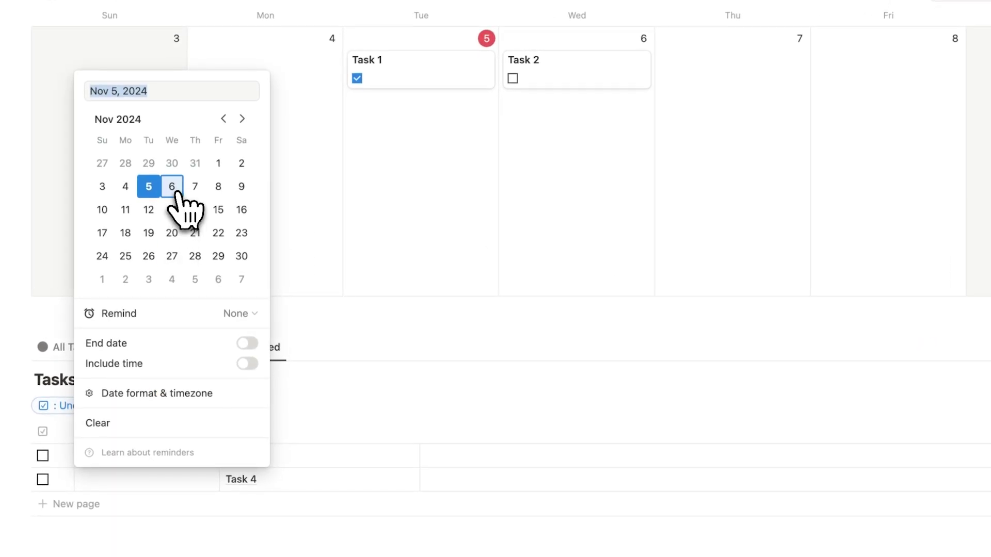
{"action": "left_click", "coordinate": [172, 187]}
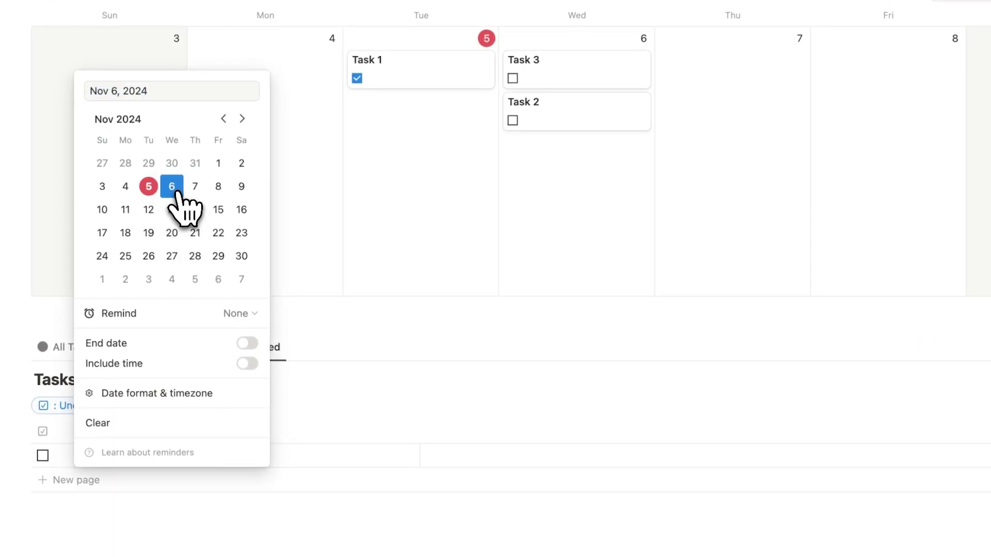
{"action": "left_click", "coordinate": [273, 217]}
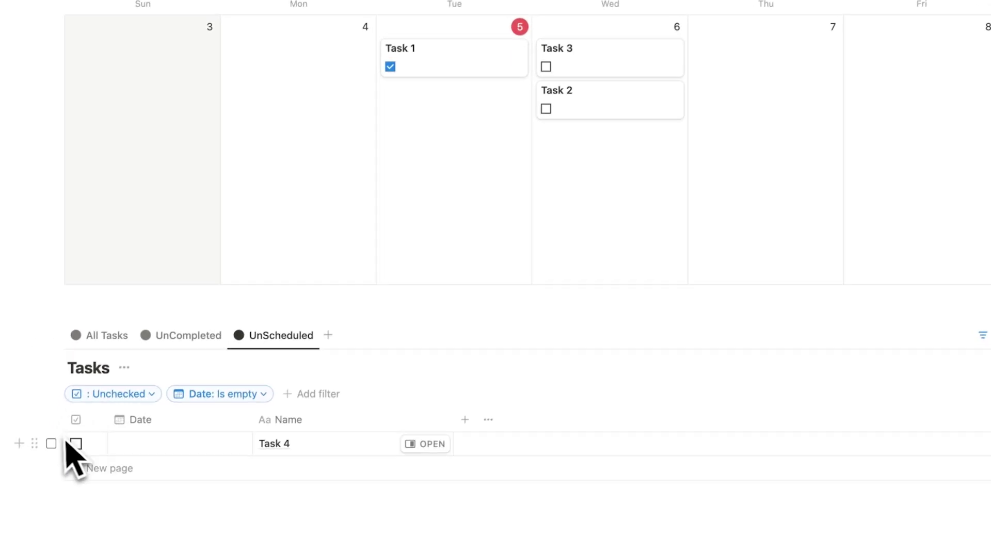
Drag Task 4 onto Thursday November 7, then review the four tasks in All Tasks
{"action": "left_click_drag", "start_coordinate": [31, 491], "coordinate": [451, 336]}
{"action": "left_click_drag", "start_coordinate": [481, 283], "coordinate": [729, 139]}
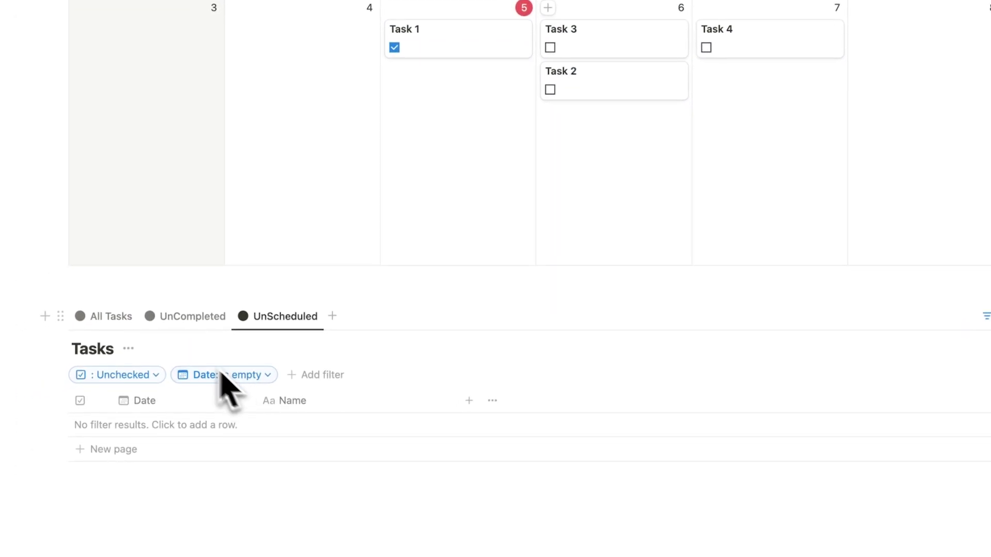
{"action": "left_click", "coordinate": [125, 320]}
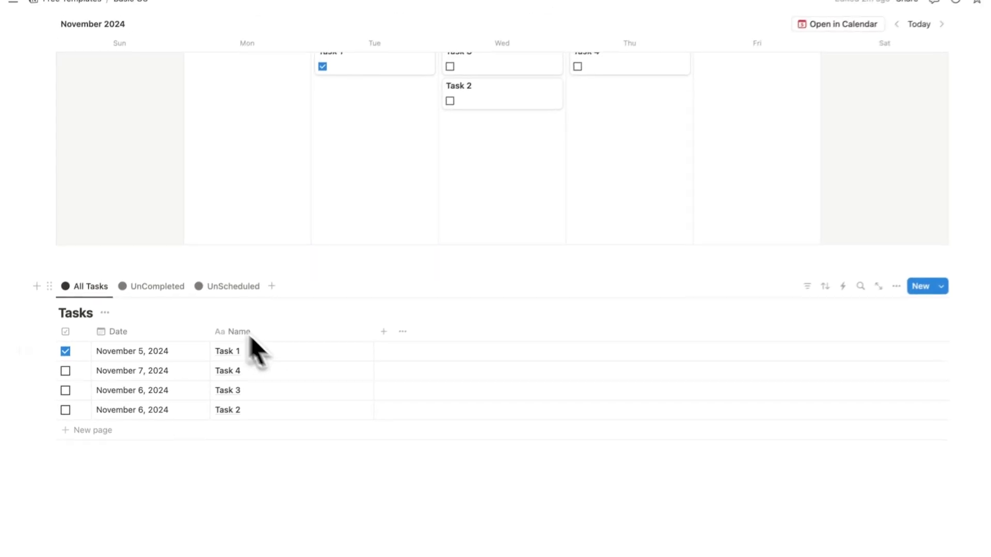
{"action": "scroll", "coordinate": [155, 356], "scroll_direction": "up", "scroll_amount": 5}
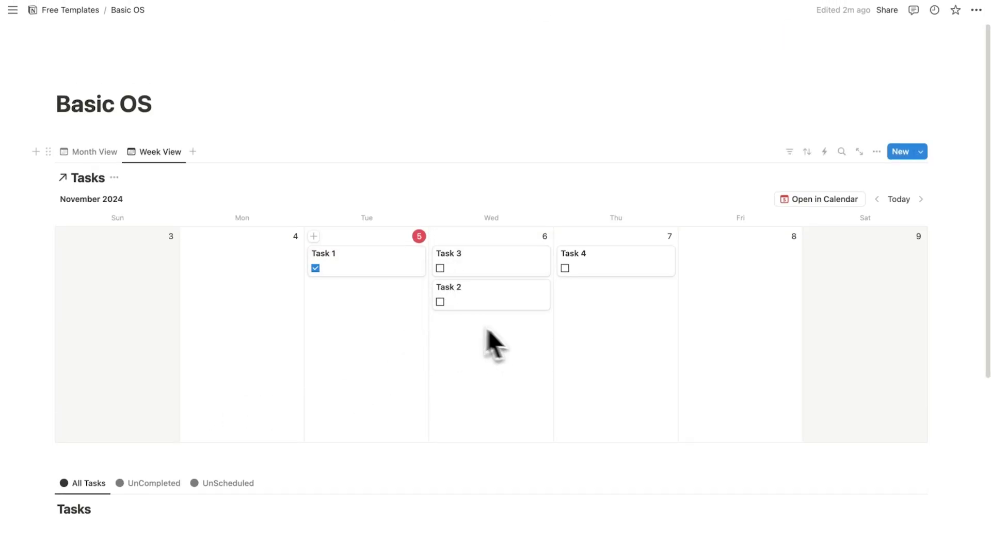
{"action": "scroll", "coordinate": [294, 261], "scroll_direction": "down", "scroll_amount": 5}
{"action": "scroll", "coordinate": [262, 270], "scroll_direction": "up", "scroll_amount": 5}
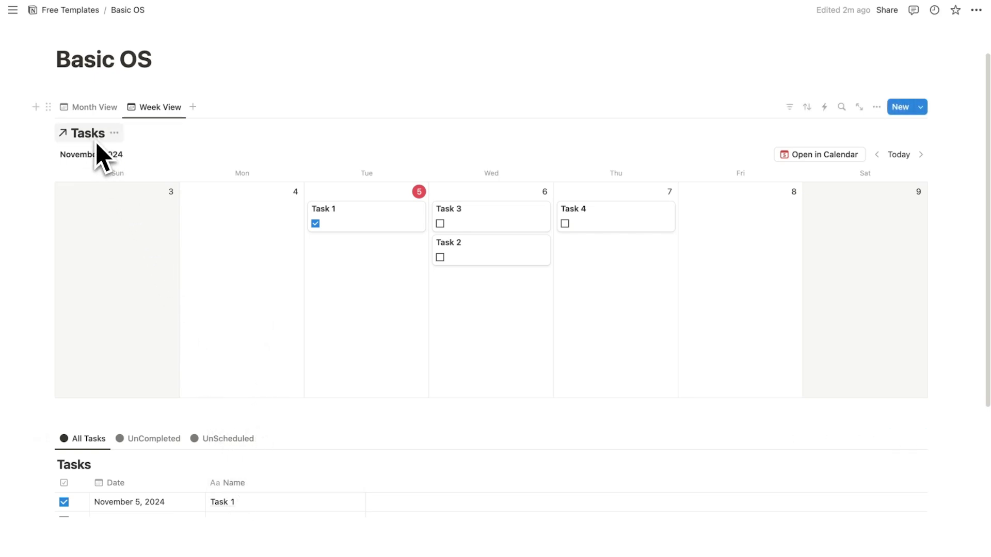
Check the UnCompleted view (Tasks 2, 3, 4), then show the empty UnScheduled view
{"action": "scroll", "coordinate": [91, 279], "scroll_direction": "down", "scroll_amount": 1}
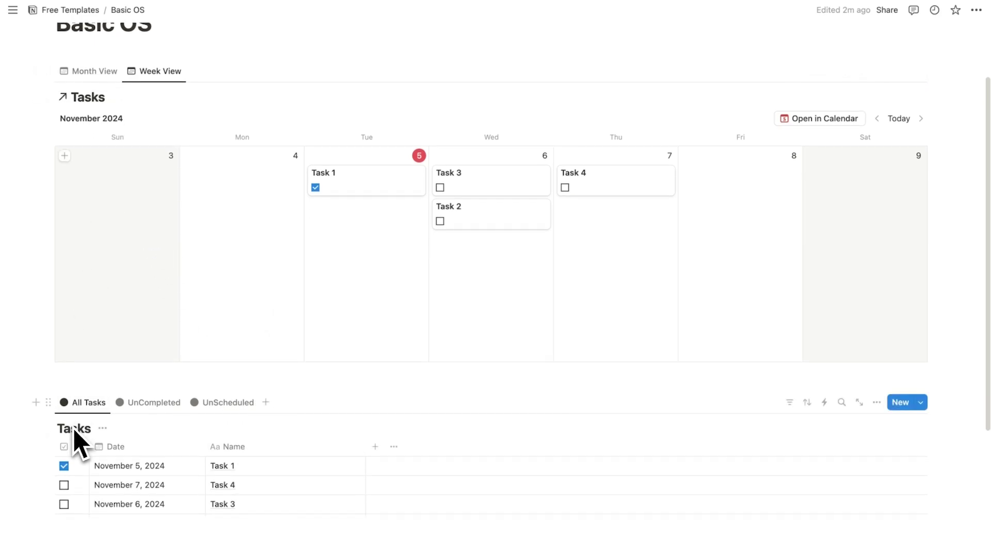
{"action": "scroll", "coordinate": [168, 158], "scroll_direction": "up", "scroll_amount": 1}
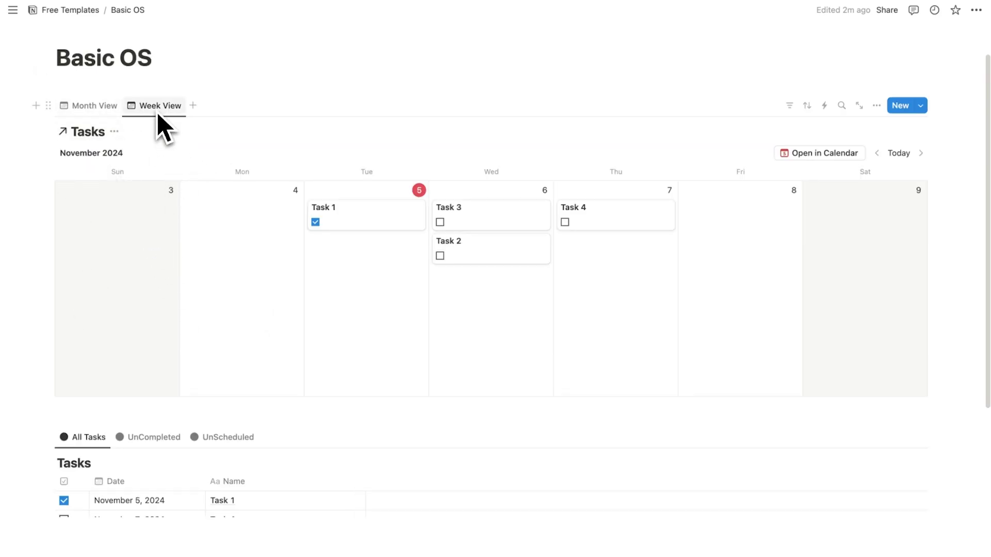
{"action": "scroll", "coordinate": [115, 126], "scroll_direction": "down", "scroll_amount": 3}
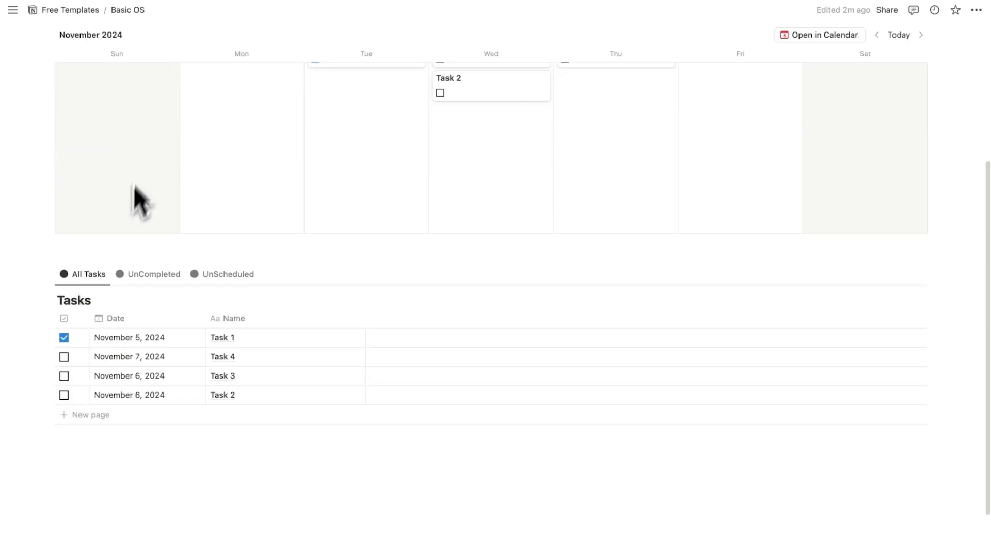
{"action": "left_click", "coordinate": [153, 276]}
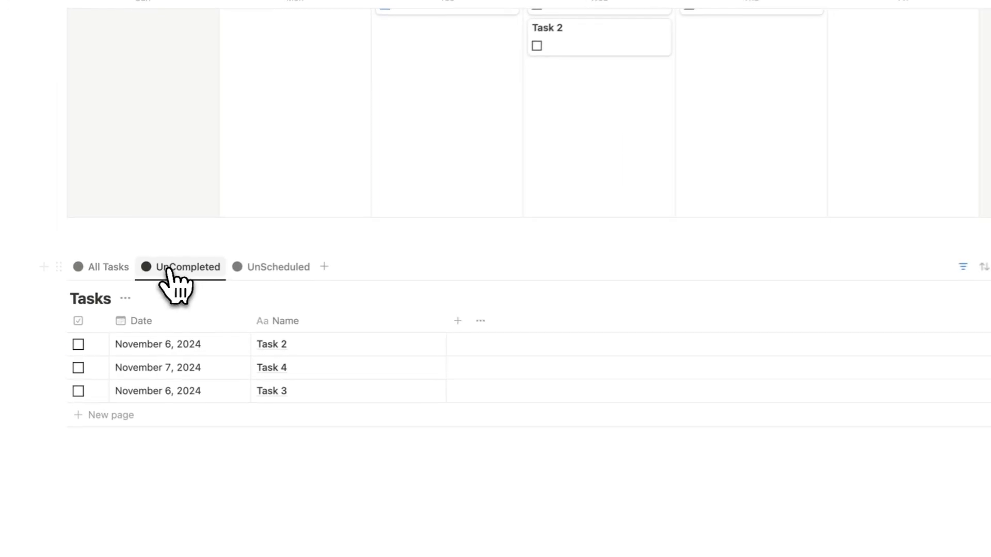
{"action": "left_click", "coordinate": [269, 278]}
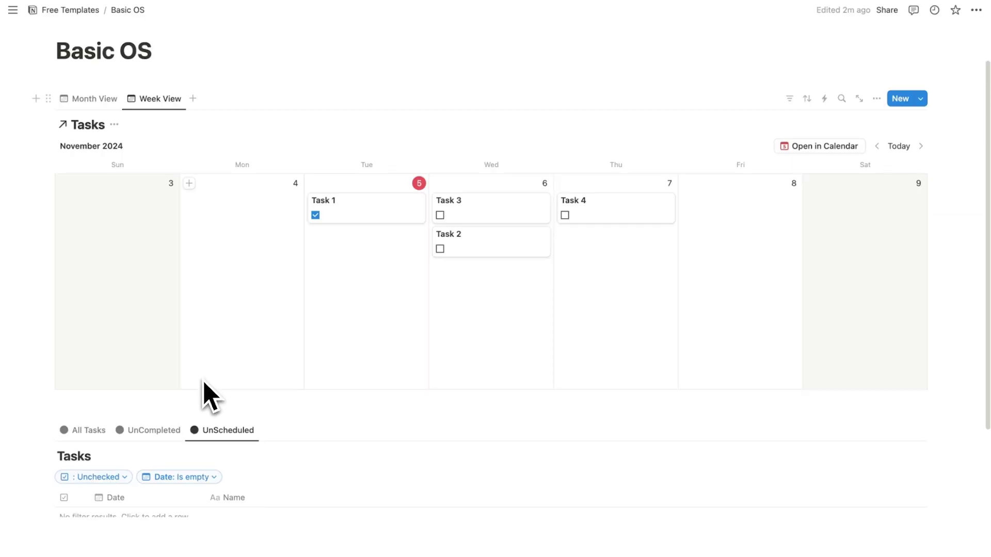
{"action": "scroll", "coordinate": [206, 387], "scroll_direction": "up", "scroll_amount": 2}
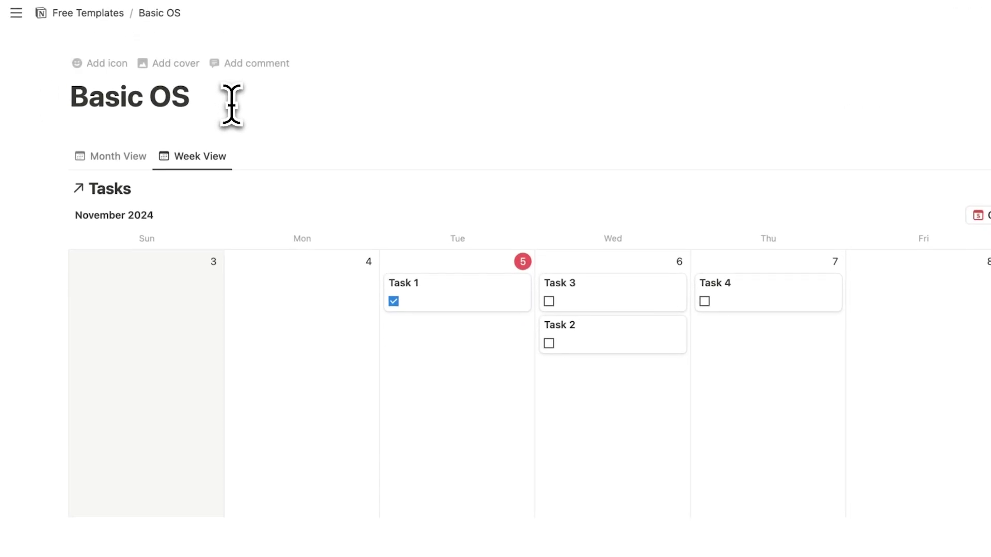
Insert a table view below the Basic OS title linked to the Tasks database
{"action": "left_click", "coordinate": [232, 105]}
{"action": "key", "text": "Return"}
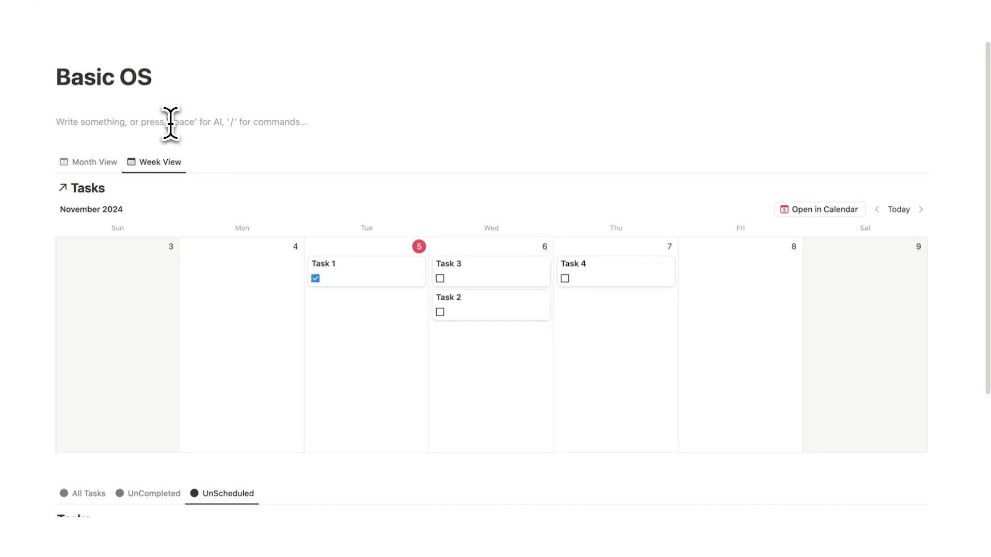
{"action": "type", "text": "/database"}
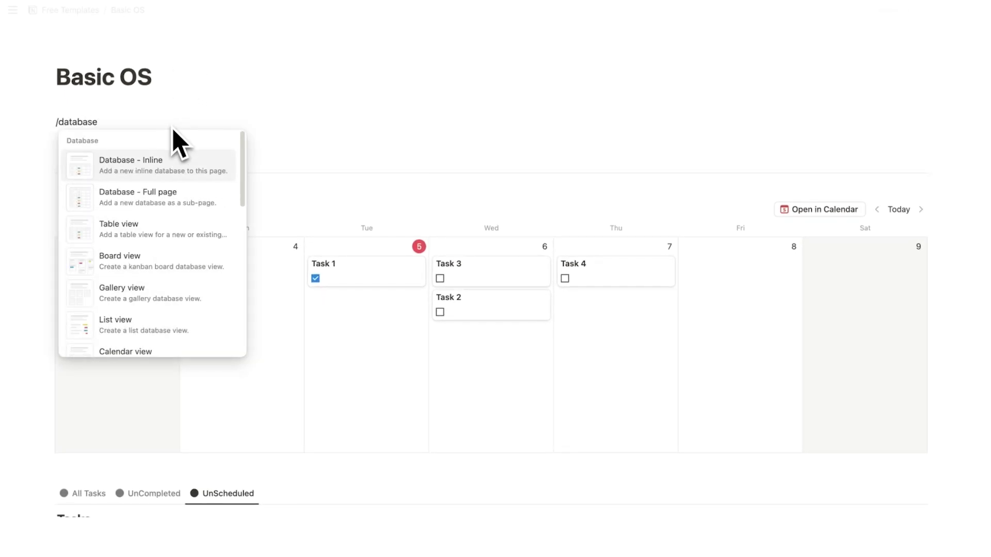
{"action": "left_click", "coordinate": [157, 234]}
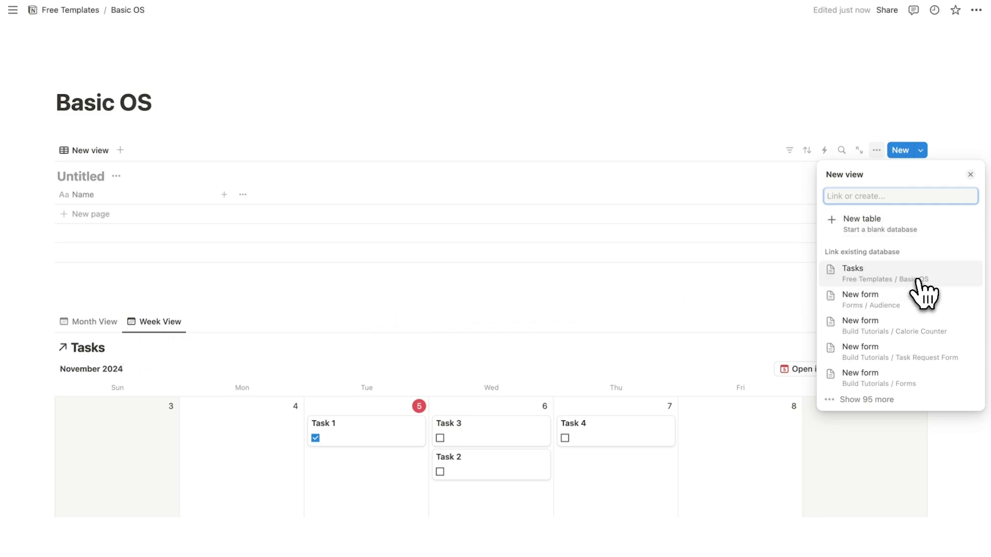
{"action": "left_click", "coordinate": [918, 280]}
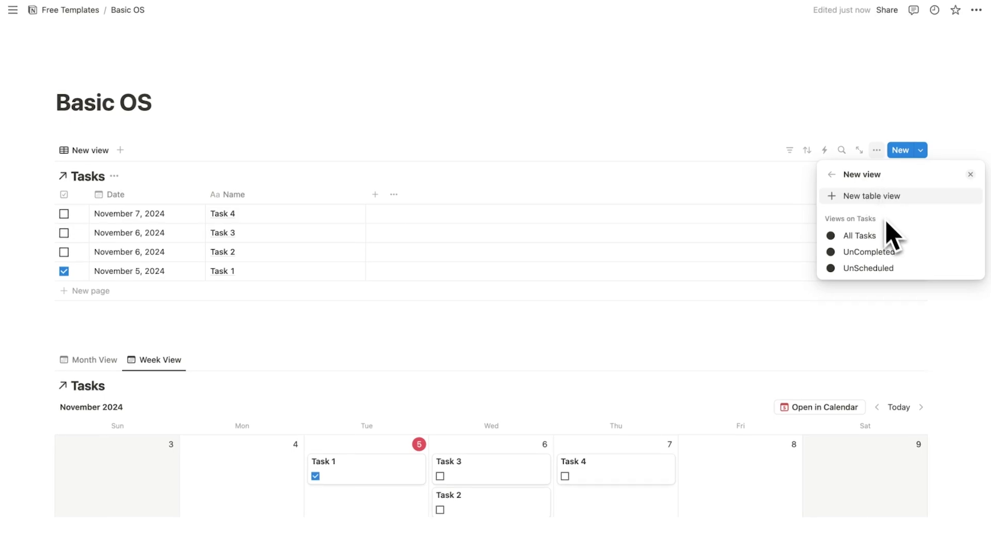
Check the All Tasks view settings and display the All Tasks view listing all four tasks
{"action": "left_click", "coordinate": [890, 236]}
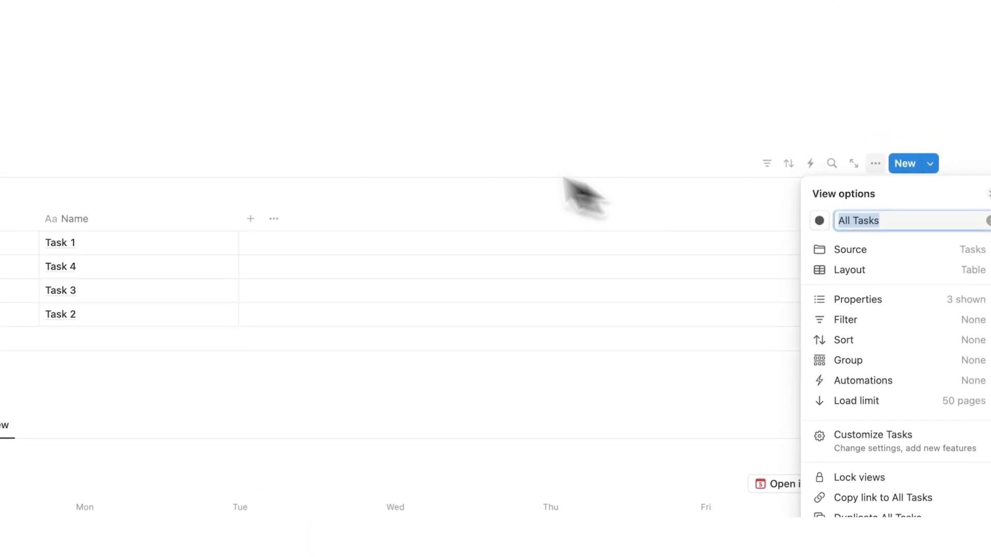
{"action": "left_click", "coordinate": [560, 189]}
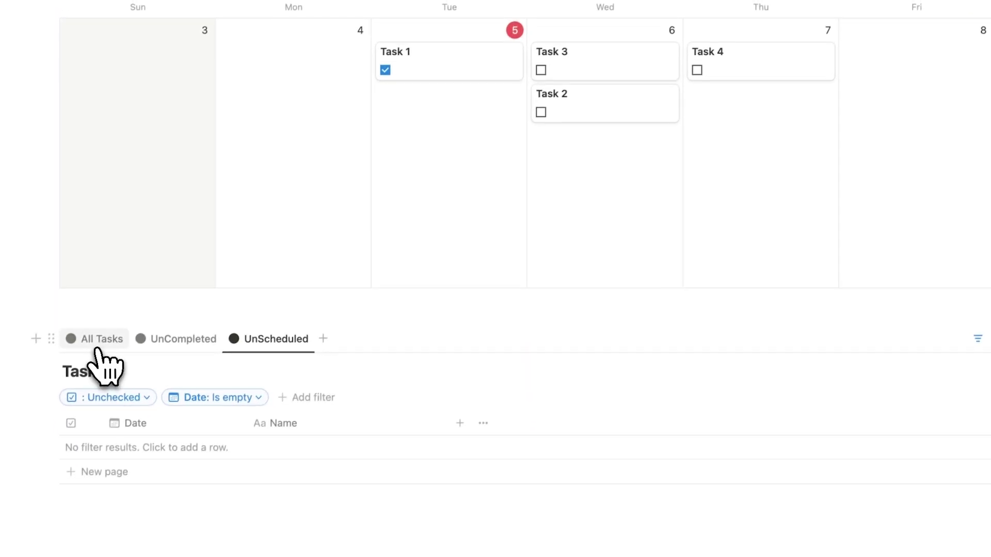
{"action": "left_click", "coordinate": [101, 329]}
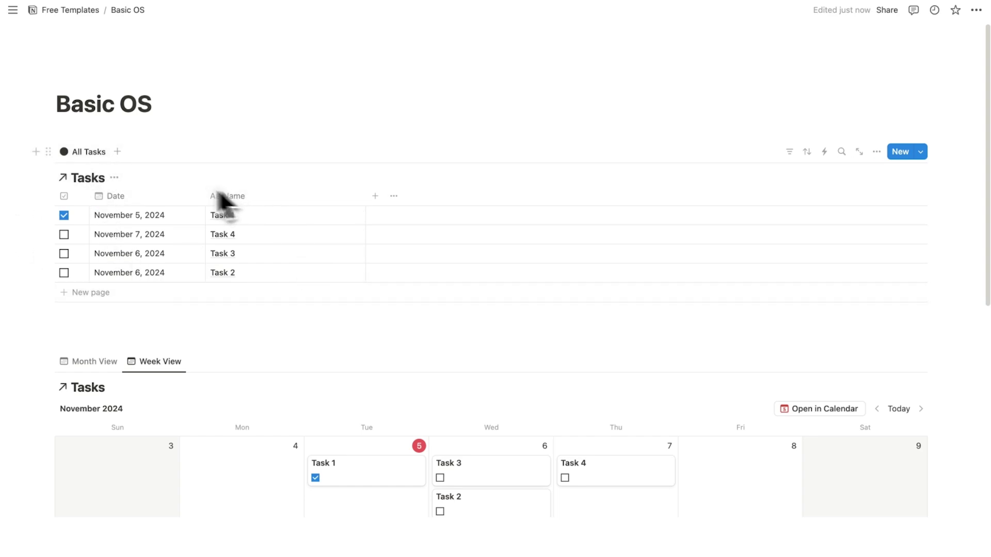
Rename the top table's All Tasks view to Time Blocking with a triangle icon
{"action": "left_click", "coordinate": [83, 154]}
{"action": "left_click", "coordinate": [94, 180]}
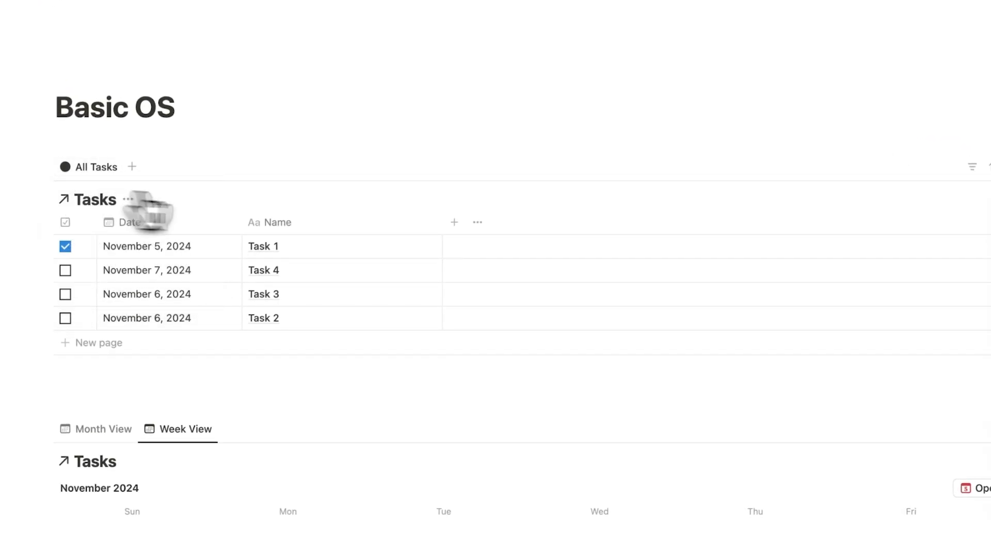
{"action": "type", "text": "Time Bl"}
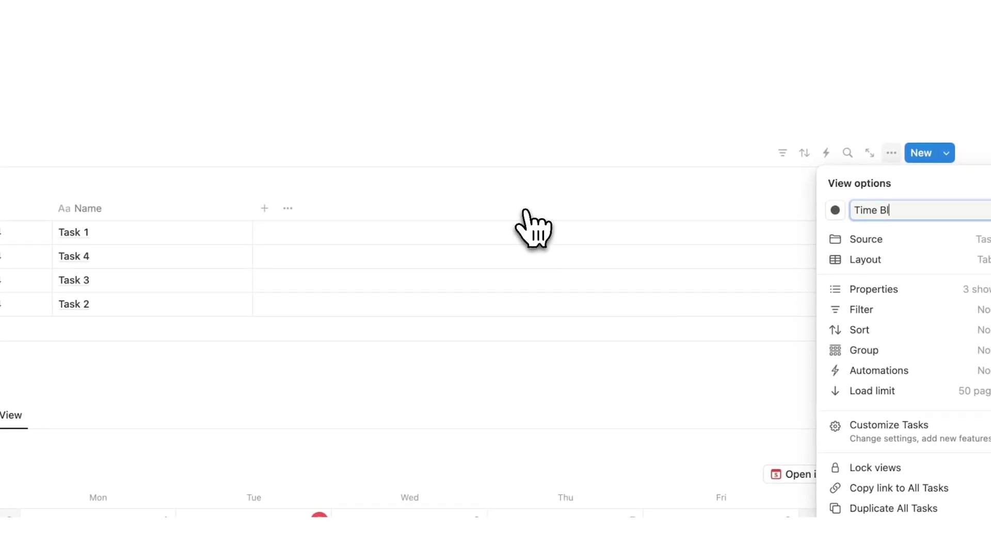
{"action": "type", "text": "ng"}
{"action": "left_click", "coordinate": [835, 212]}
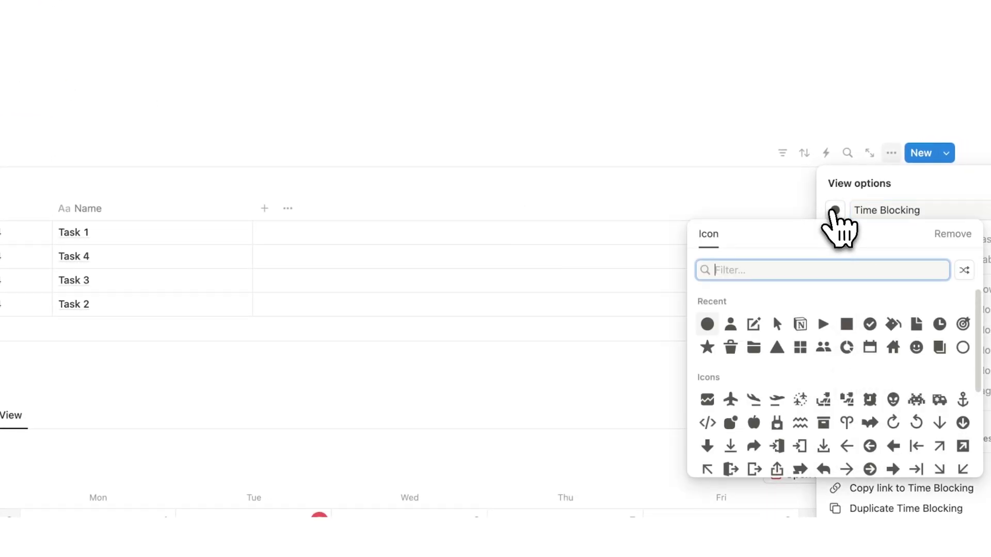
{"action": "left_click", "coordinate": [776, 347]}
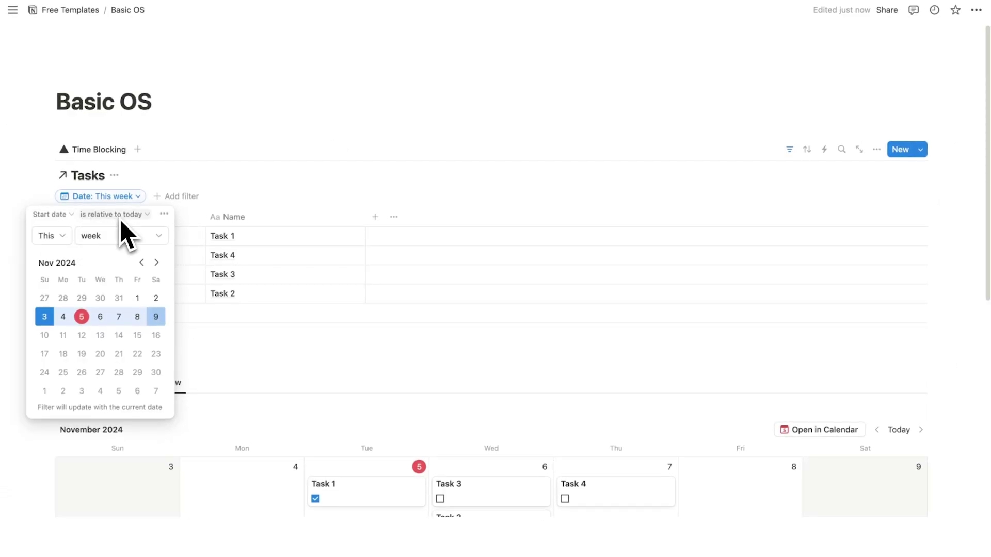
Set the view's Date filter to This day so only today's tasks show
{"action": "left_click", "coordinate": [93, 236]}
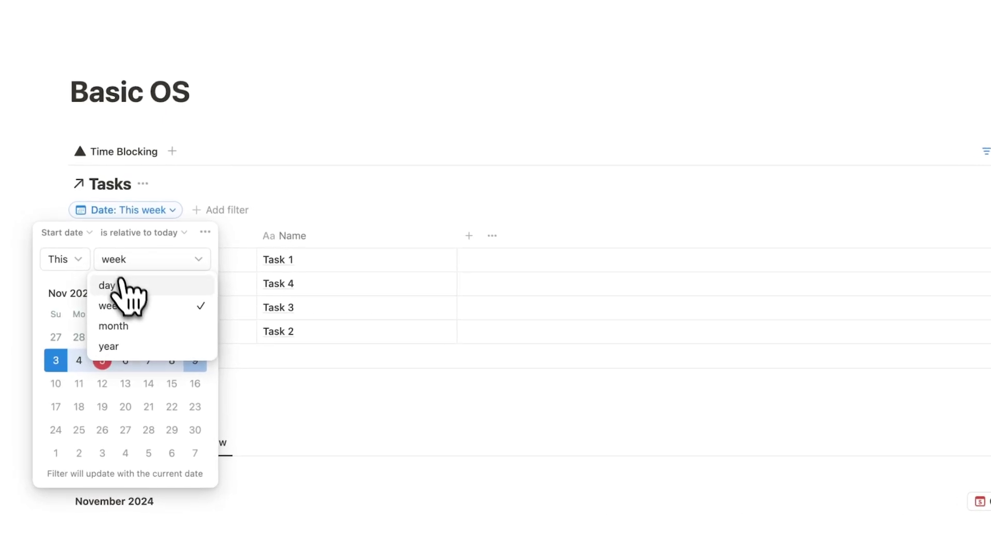
{"action": "left_click", "coordinate": [124, 286]}
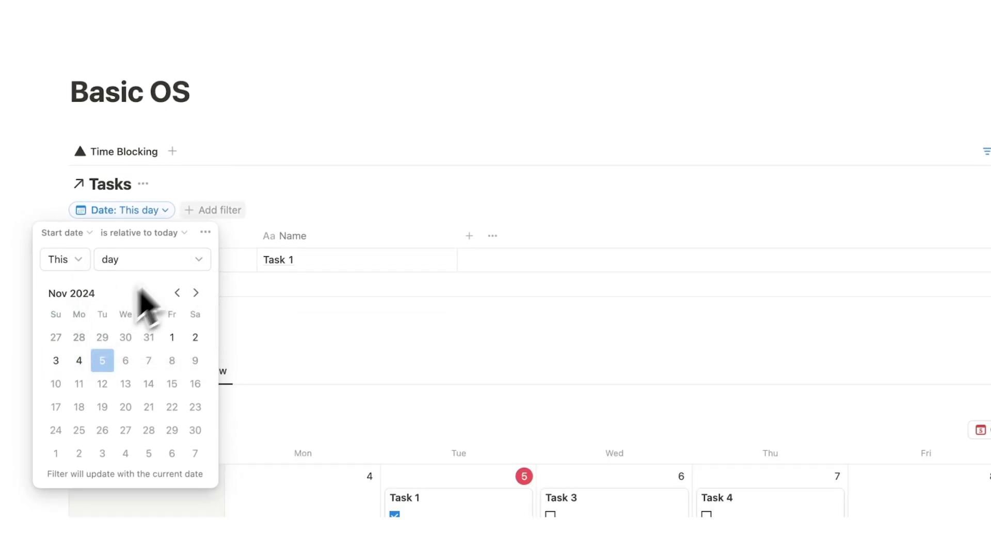
{"action": "left_click", "coordinate": [279, 100]}
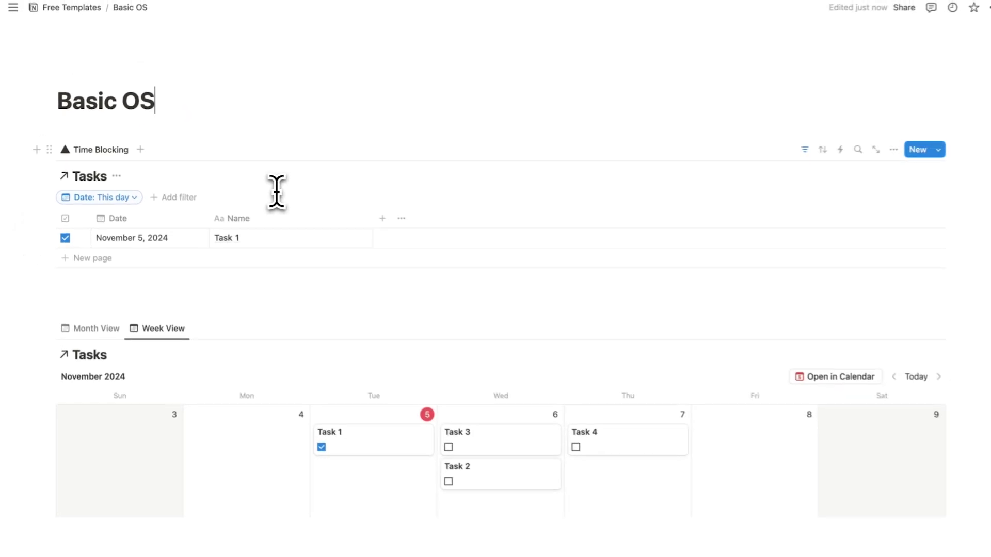
Move Task 3 to Tuesday, November 5 in the calendar
{"action": "scroll", "coordinate": [276, 191], "scroll_direction": "down", "scroll_amount": 4}
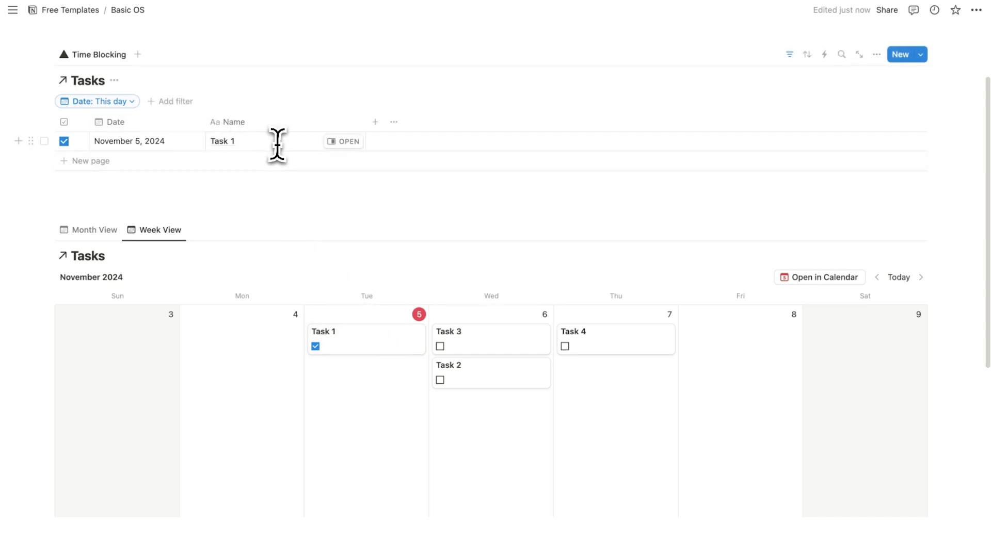
{"action": "left_click_drag", "start_coordinate": [491, 354], "coordinate": [376, 362]}
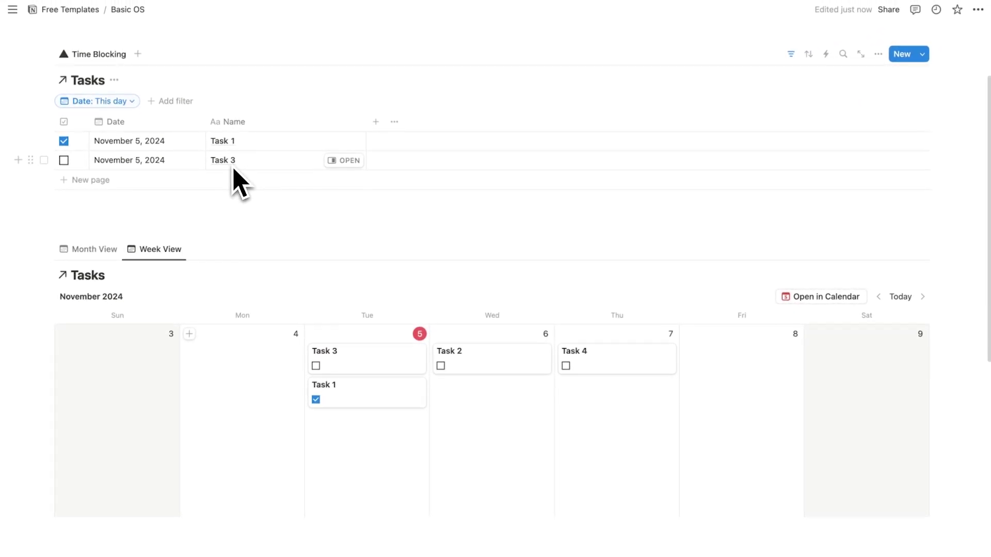
{"action": "scroll", "coordinate": [241, 170], "scroll_direction": "up", "scroll_amount": 3}
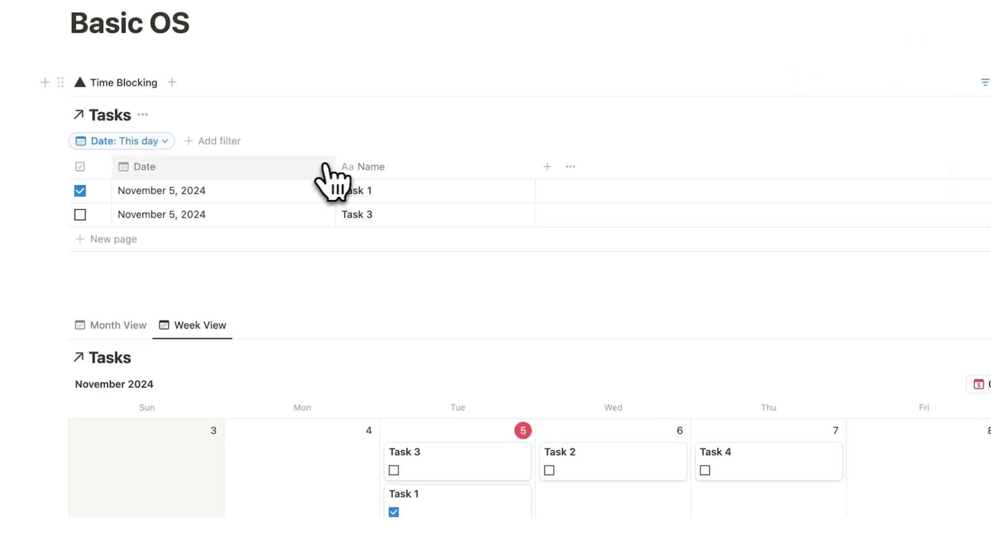
Try adding a time to Task 1's date, remove it, and narrow the Date column
{"action": "left_click", "coordinate": [256, 192]}
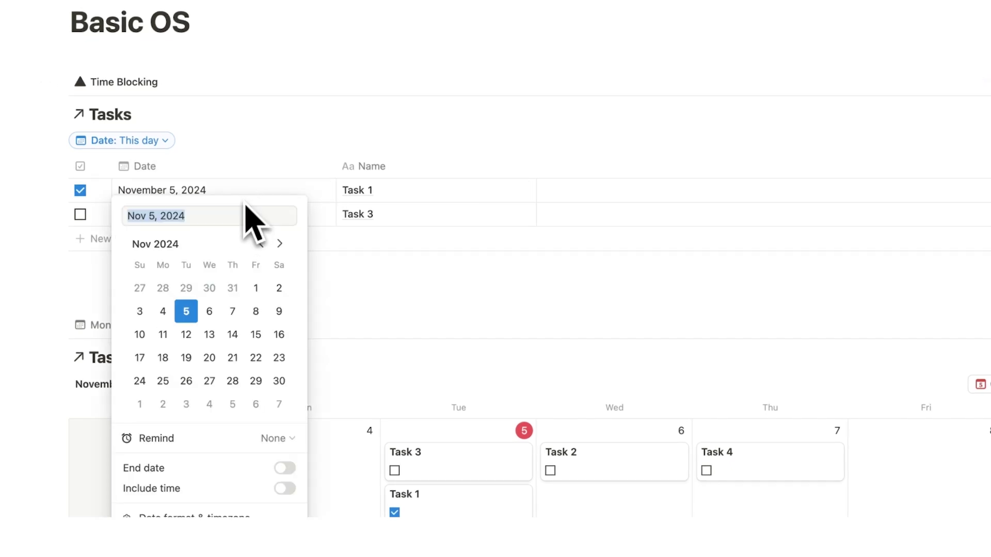
{"action": "left_click", "coordinate": [285, 489]}
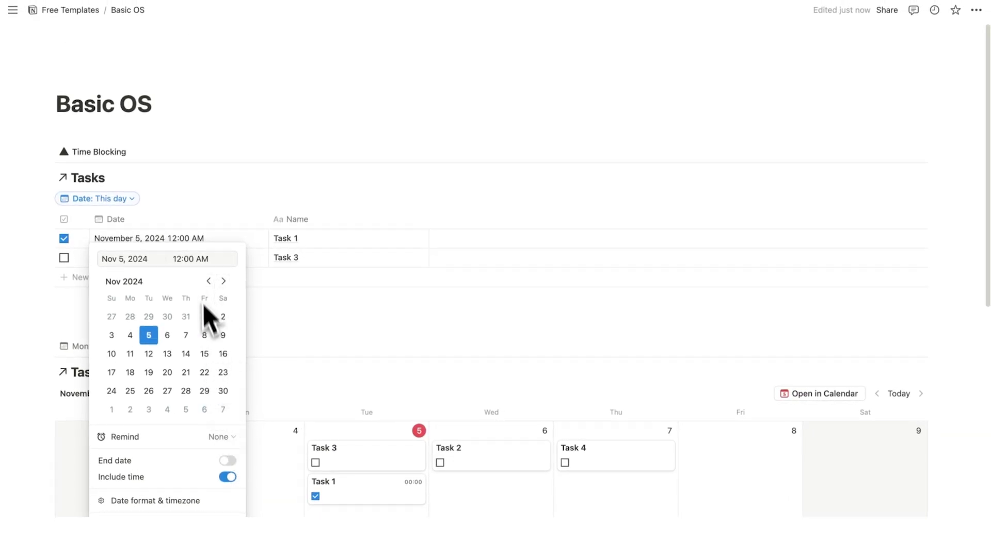
{"action": "left_click", "coordinate": [228, 477]}
{"action": "key", "text": "Escape"}
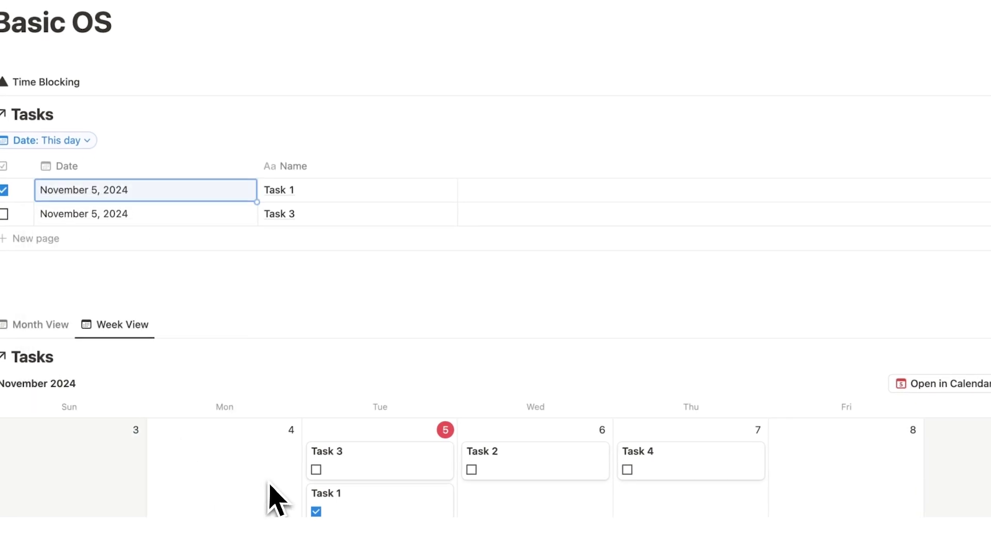
{"action": "left_click_drag", "start_coordinate": [258, 164], "coordinate": [190, 165]}
{"action": "left_click", "coordinate": [209, 333]}
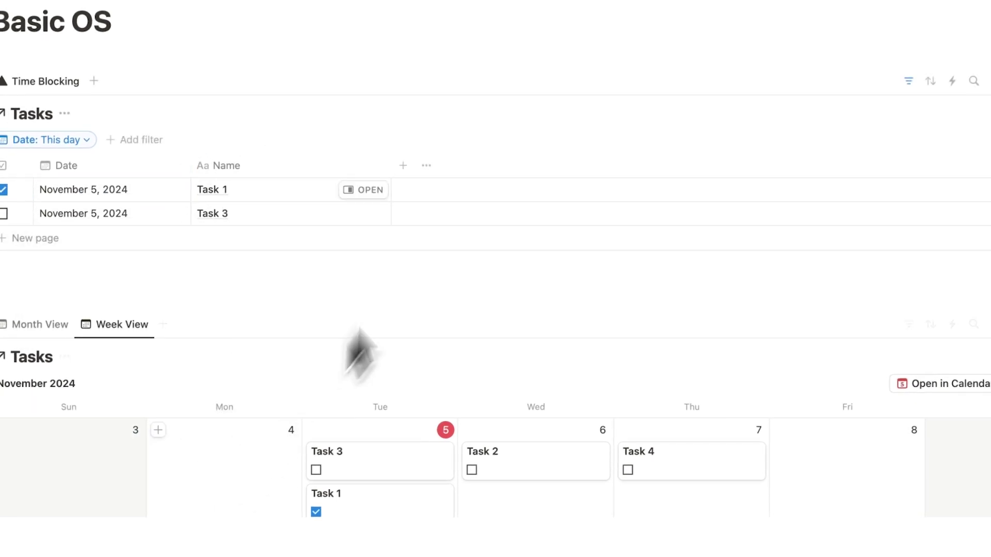
Add a Time text column and order the columns Date, checkbox, Time, Name
{"action": "left_click", "coordinate": [404, 168]}
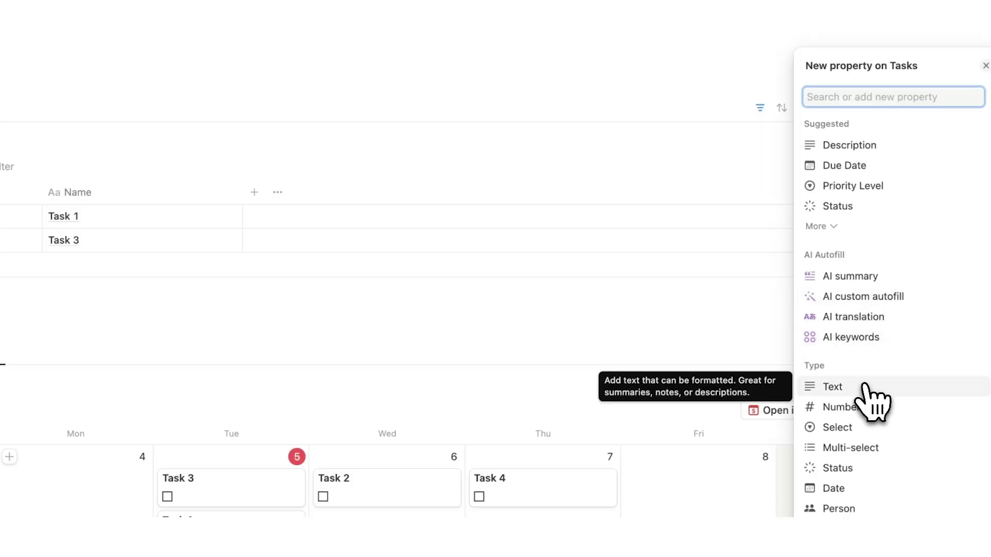
{"action": "left_click", "coordinate": [863, 387]}
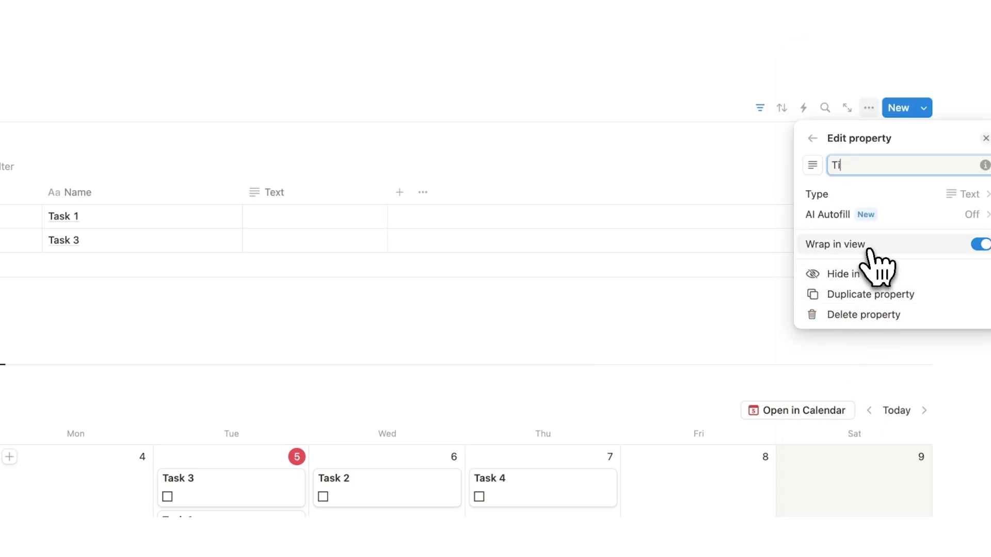
{"action": "key", "text": "Escape"}
{"action": "left_click_drag", "start_coordinate": [273, 192], "coordinate": [179, 192]}
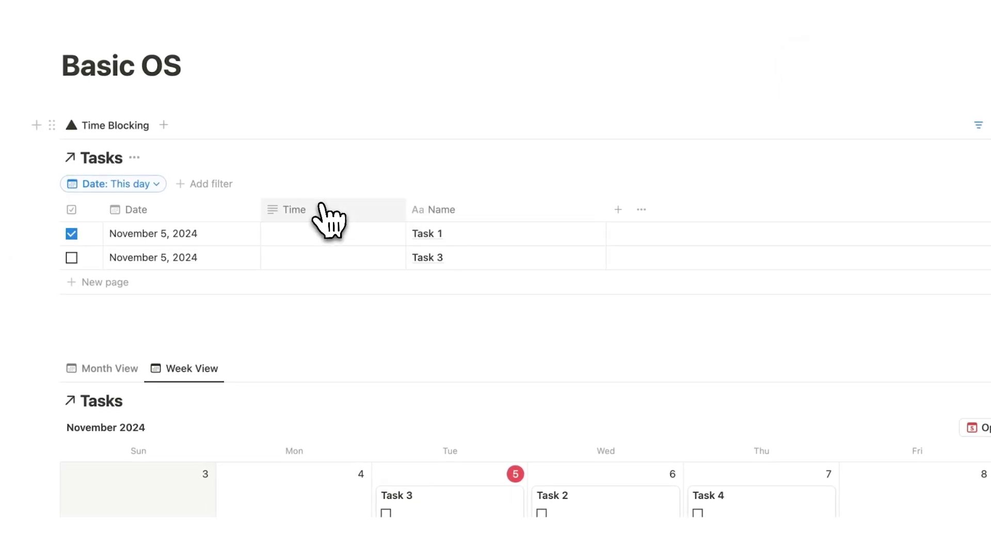
{"action": "left_click_drag", "start_coordinate": [397, 210], "coordinate": [367, 207]}
{"action": "left_click_drag", "start_coordinate": [149, 209], "coordinate": [197, 215]}
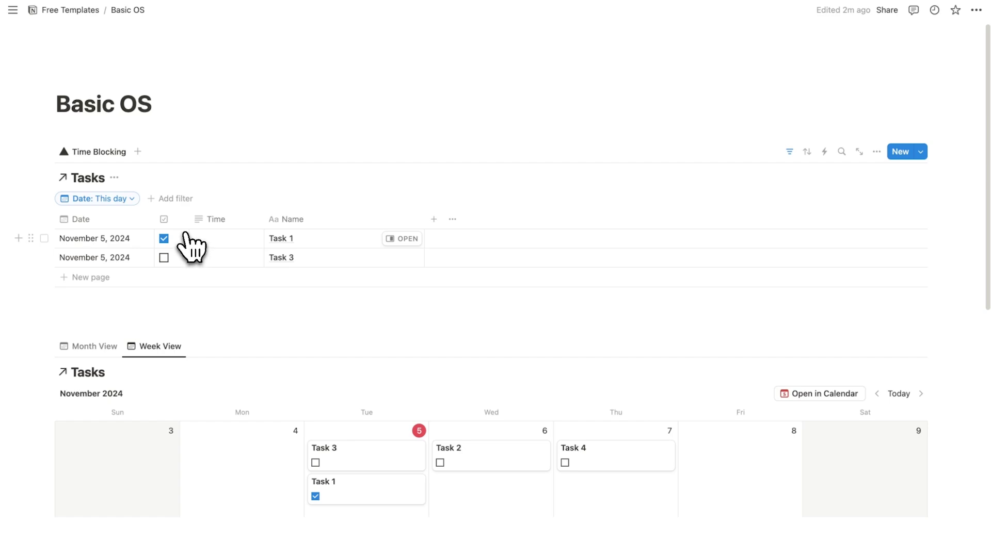
Enter Time values of 8am for Task 1 and 9am for Task 3
{"action": "left_click", "coordinate": [228, 240]}
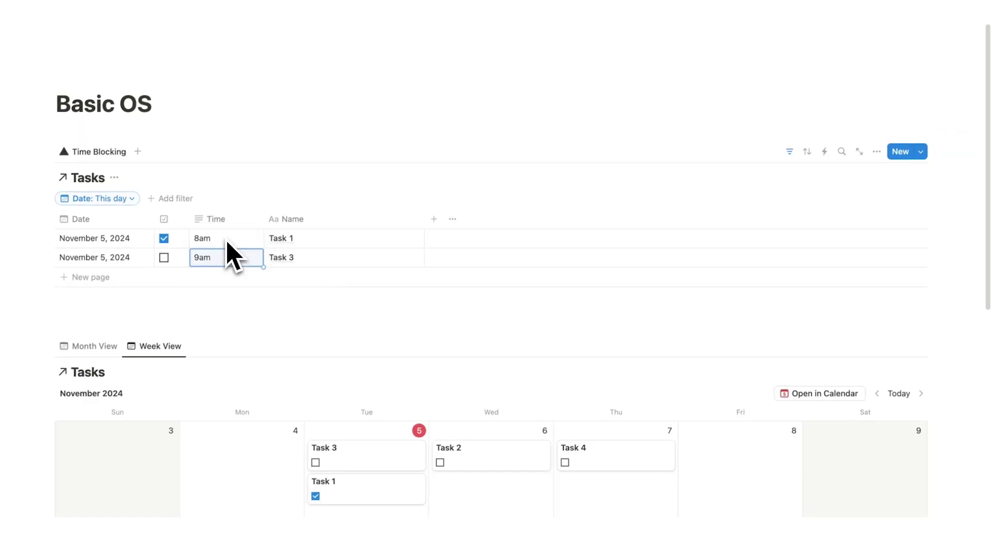
{"action": "scroll", "coordinate": [230, 255], "scroll_direction": "down", "scroll_amount": 3}
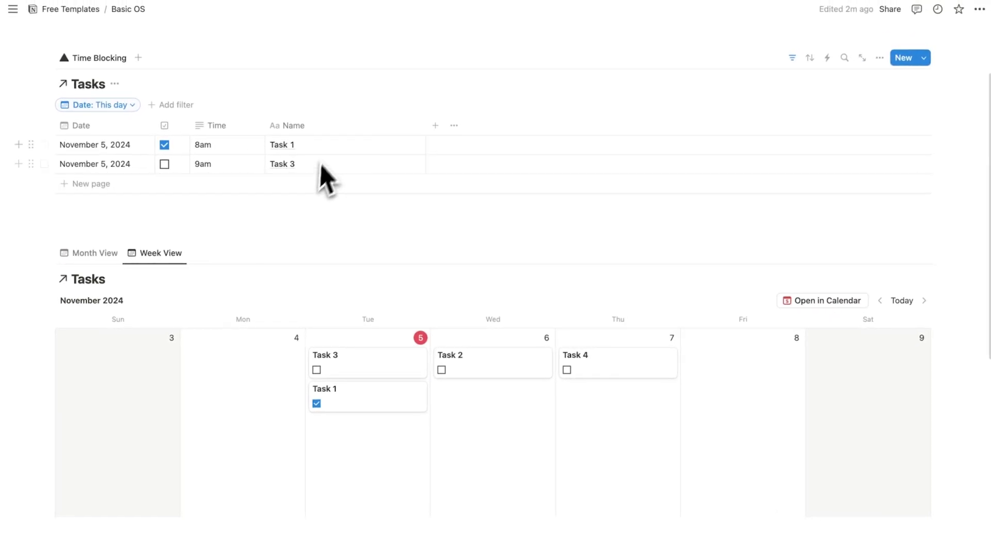
{"action": "scroll", "coordinate": [240, 199], "scroll_direction": "up", "scroll_amount": 2}
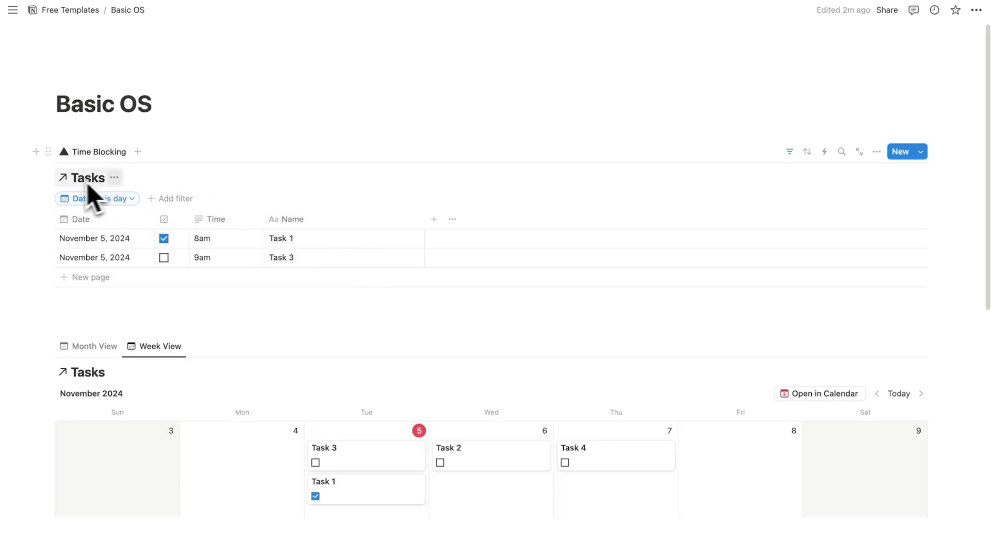
Turn off Show database title in the Time Blocking view's layout settings
{"action": "left_click", "coordinate": [876, 152]}
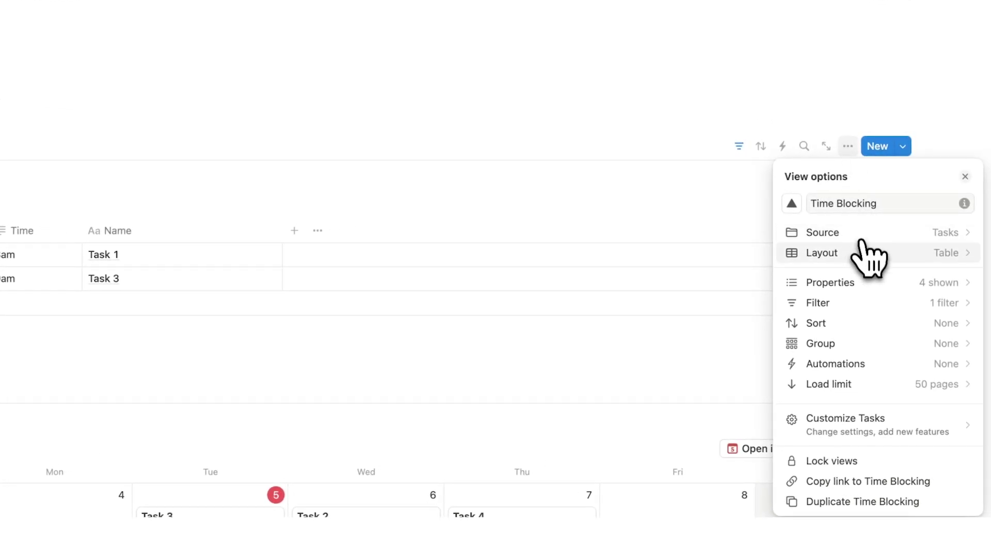
{"action": "left_click", "coordinate": [867, 252]}
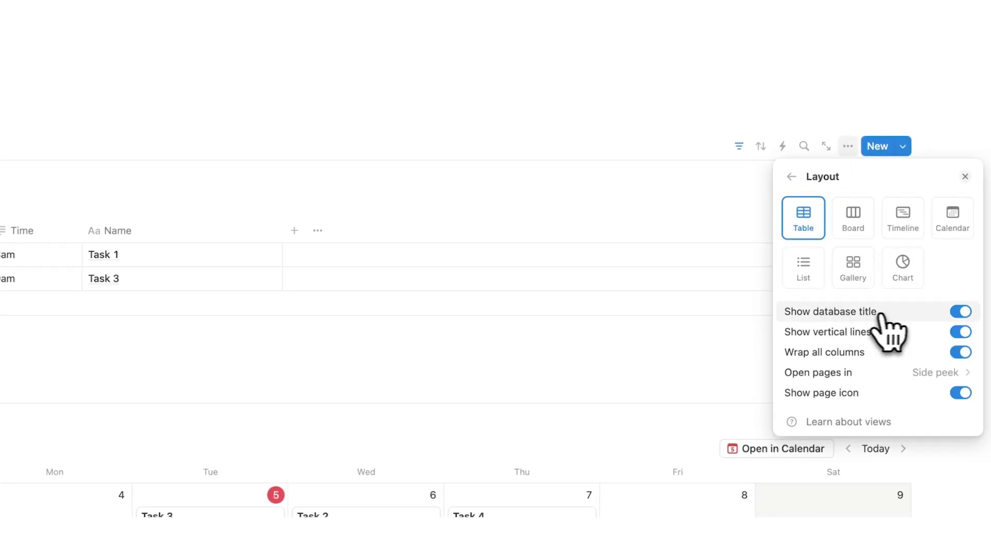
{"action": "left_click", "coordinate": [961, 312]}
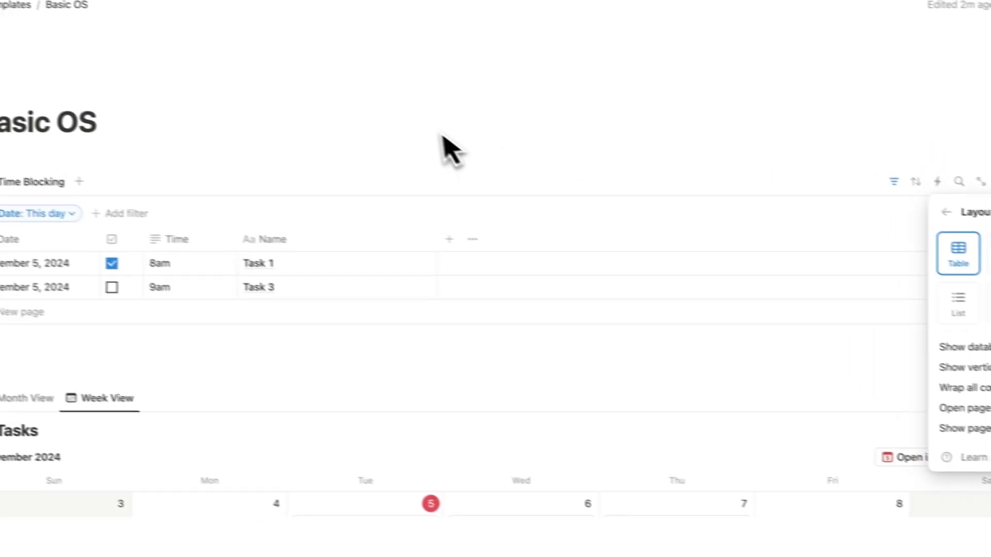
{"action": "left_click", "coordinate": [443, 137]}
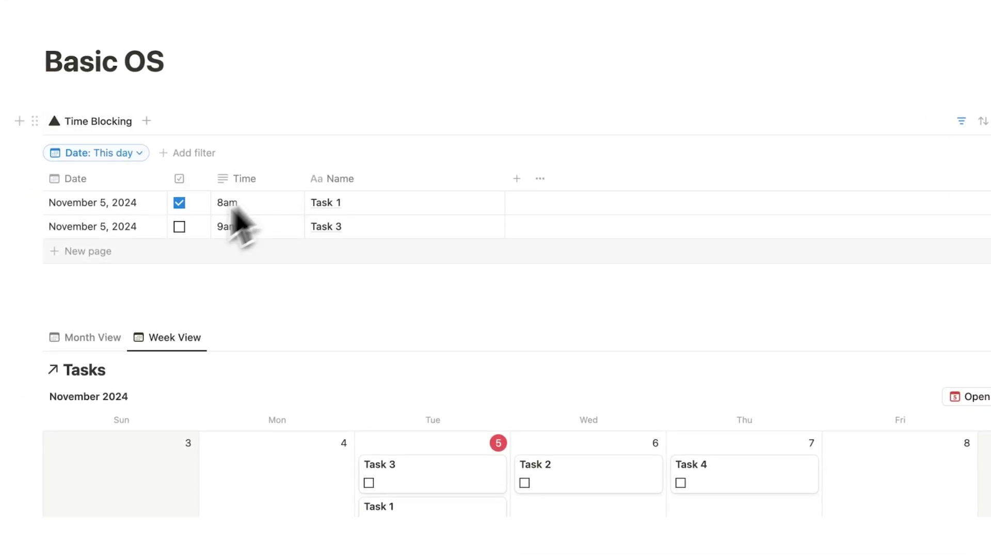
Move the Task 2 card from Wednesday to Tuesday, November 5
{"action": "left_click_drag", "start_coordinate": [591, 471], "coordinate": [587, 495]}
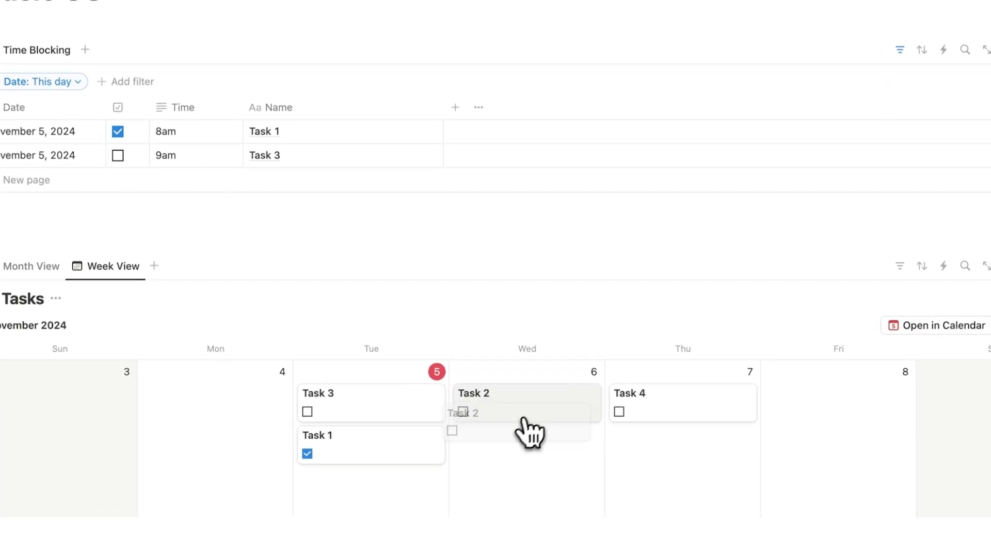
{"action": "left_click_drag", "start_coordinate": [524, 420], "coordinate": [397, 453]}
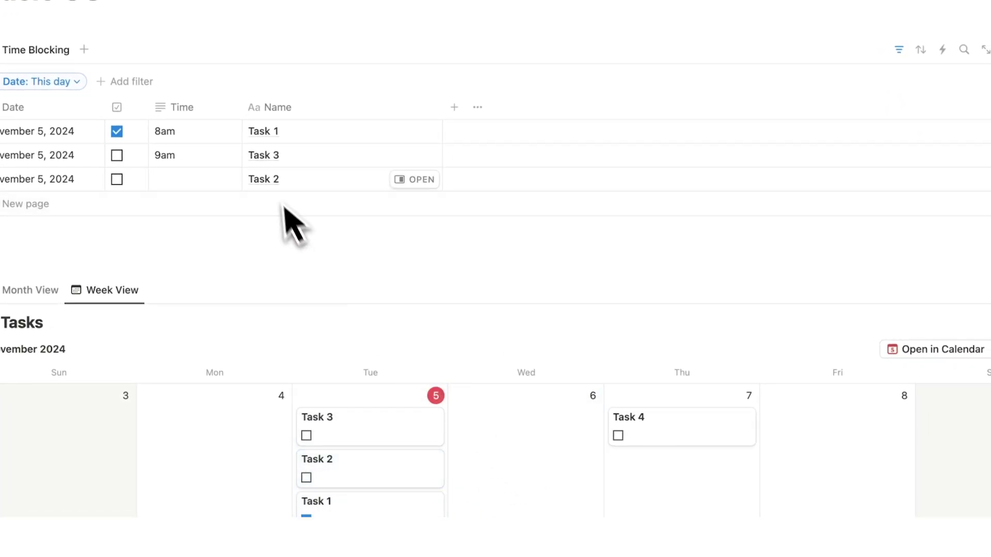
{"action": "scroll", "coordinate": [291, 191], "scroll_direction": "down", "scroll_amount": 5}
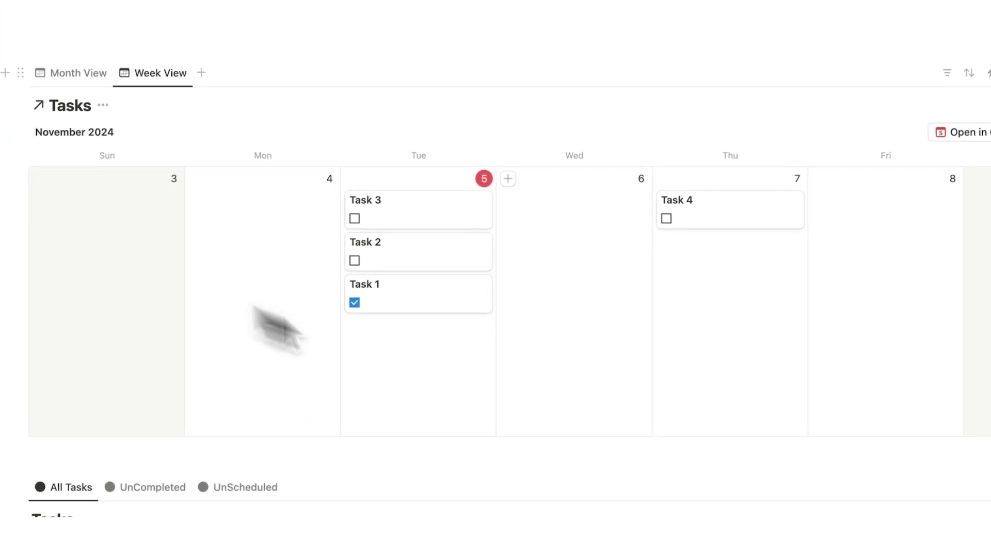
Switch the calendar to Month View, then view UnCompleted and the empty UnScheduled tasks
{"action": "left_click", "coordinate": [23, 56]}
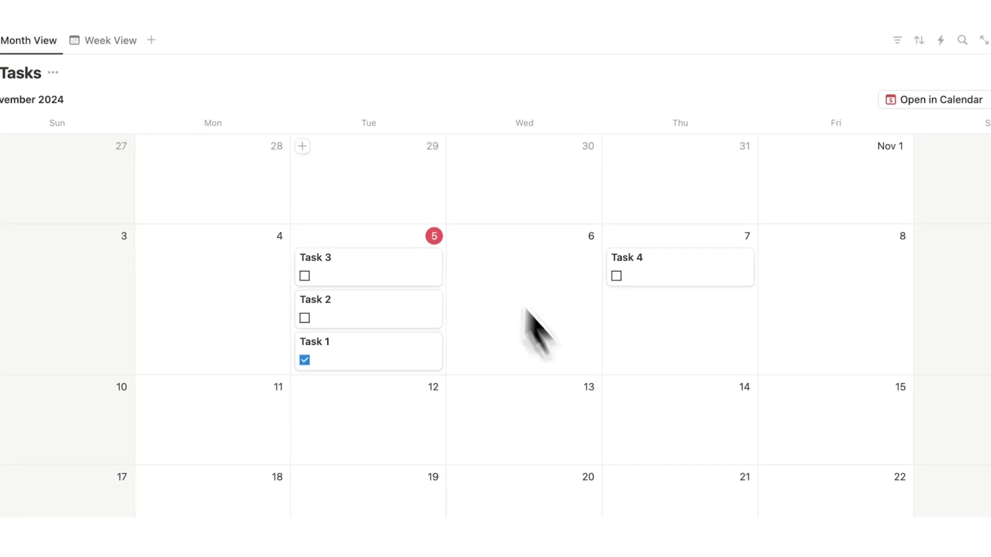
{"action": "scroll", "coordinate": [119, 290], "scroll_direction": "down", "scroll_amount": 5}
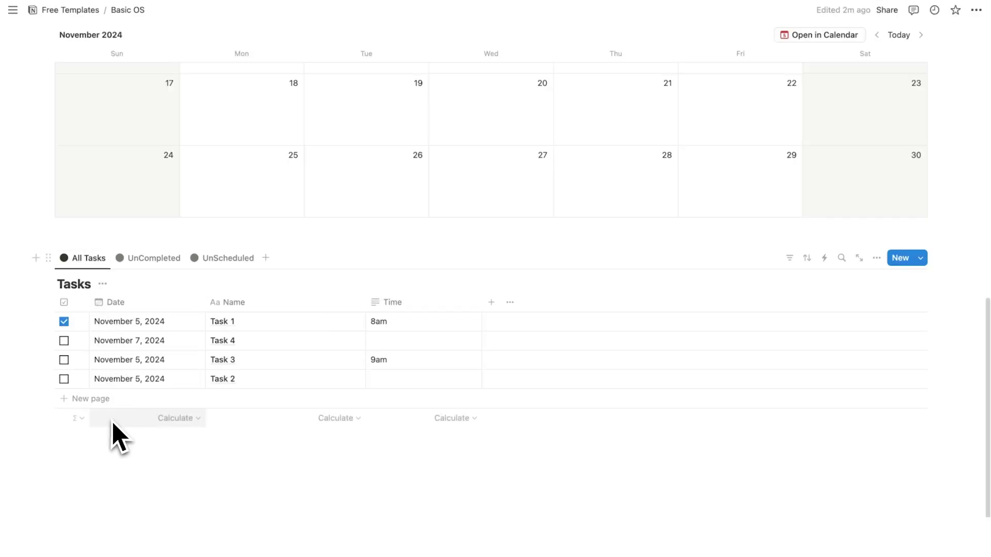
{"action": "left_click", "coordinate": [153, 258]}
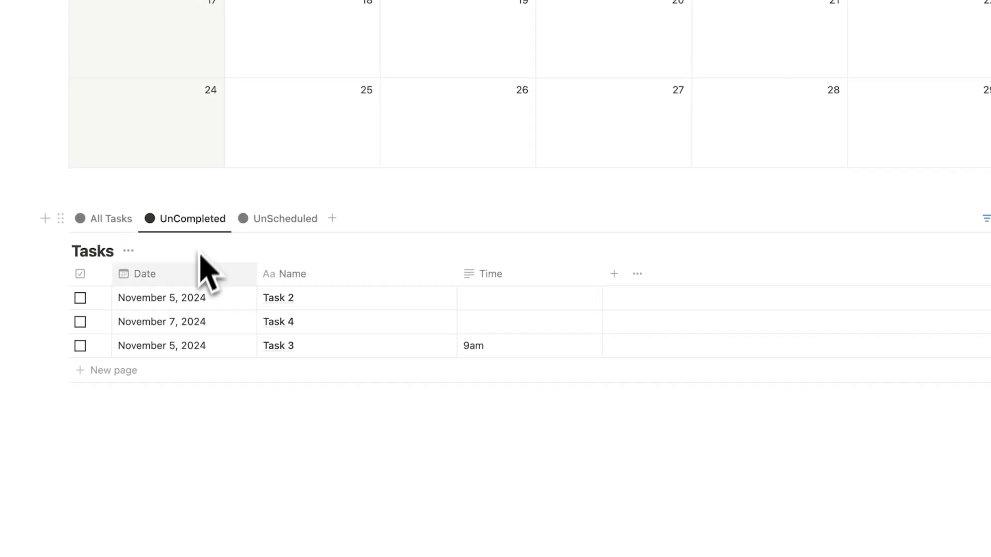
{"action": "left_click", "coordinate": [267, 219]}
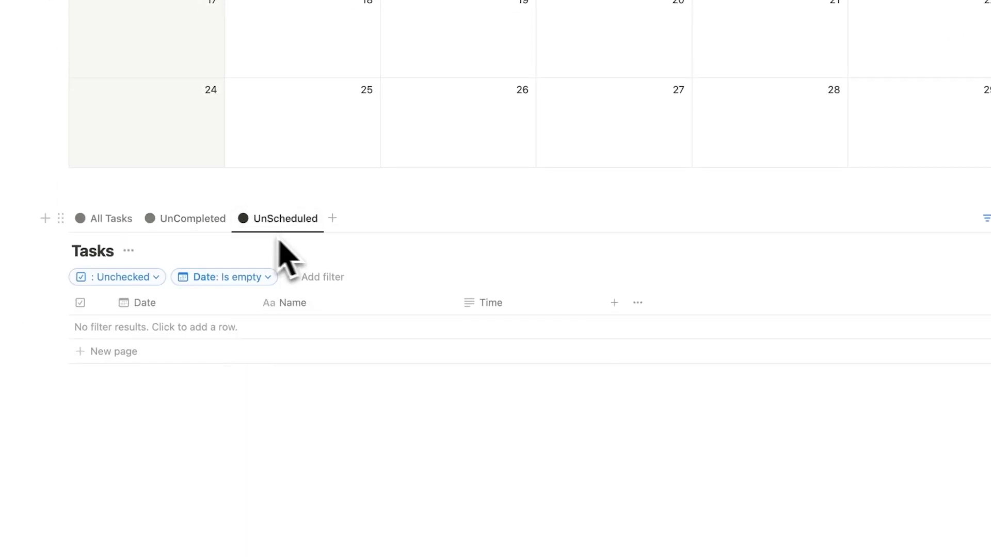